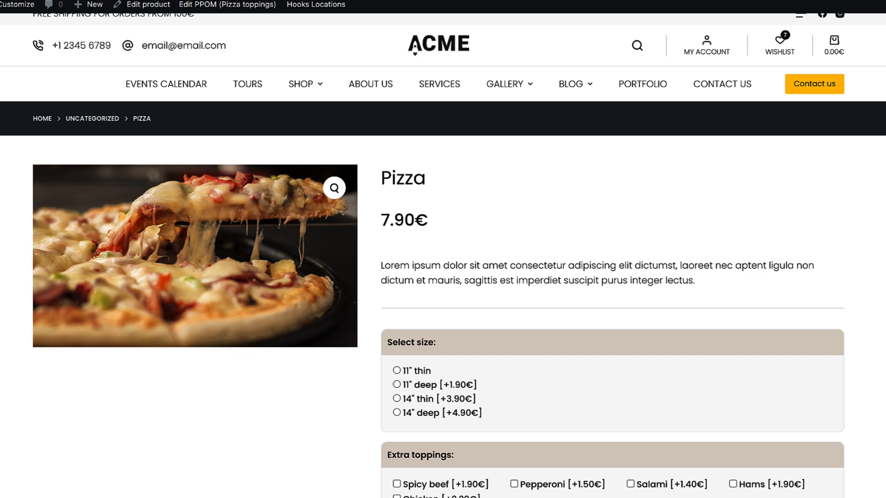
{"action": "scroll", "coordinate": [323, 82], "scroll_direction": "down", "scroll_amount": 3}
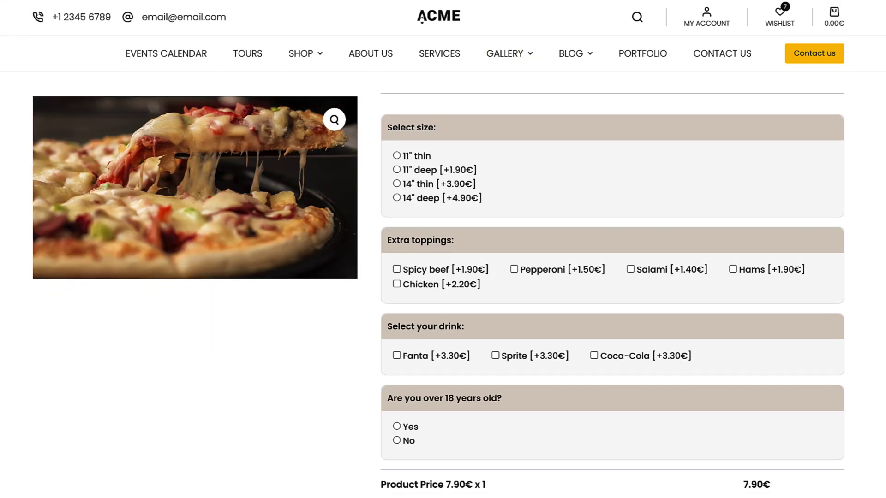
{"action": "scroll", "coordinate": [442, 276], "scroll_direction": "down", "scroll_amount": 2}
- Choose the 11" deep size with spicy beef and pepperoni toppings and a Fanta
{"action": "left_click", "coordinate": [423, 119]}
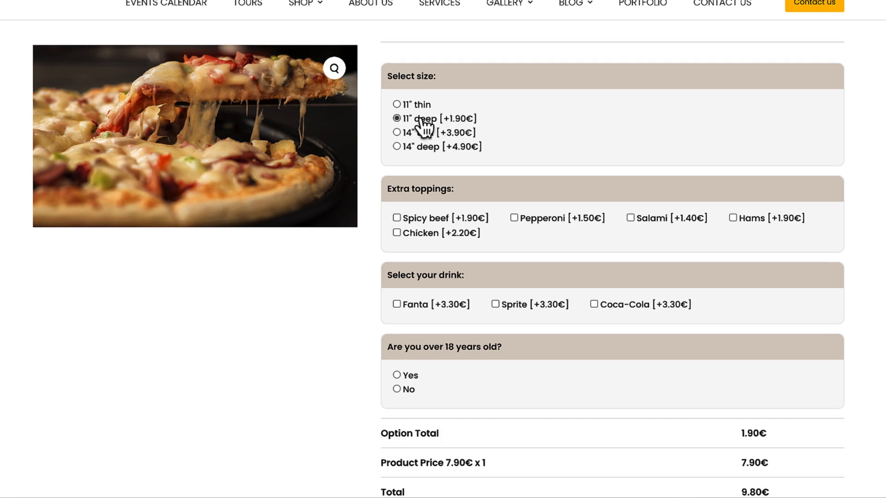
{"action": "left_click", "coordinate": [428, 219]}
{"action": "left_click", "coordinate": [538, 220]}
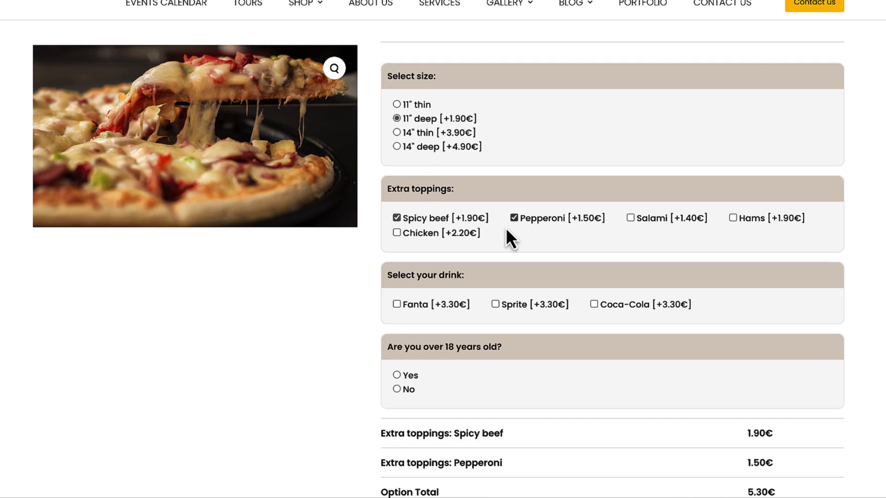
{"action": "left_click", "coordinate": [415, 305]}
{"action": "scroll", "coordinate": [550, 289], "scroll_direction": "down", "scroll_amount": 2}
{"action": "scroll", "coordinate": [551, 289], "scroll_direction": "down", "scroll_amount": 1}
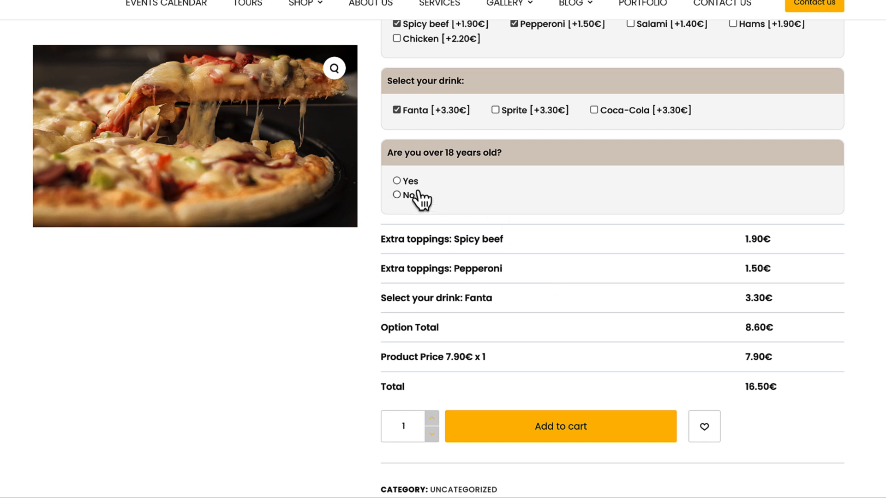
- Answer Yes to over 18, add Carlsberg and Tuborg, add to cart and proceed to checkout
{"action": "left_click", "coordinate": [397, 180]}
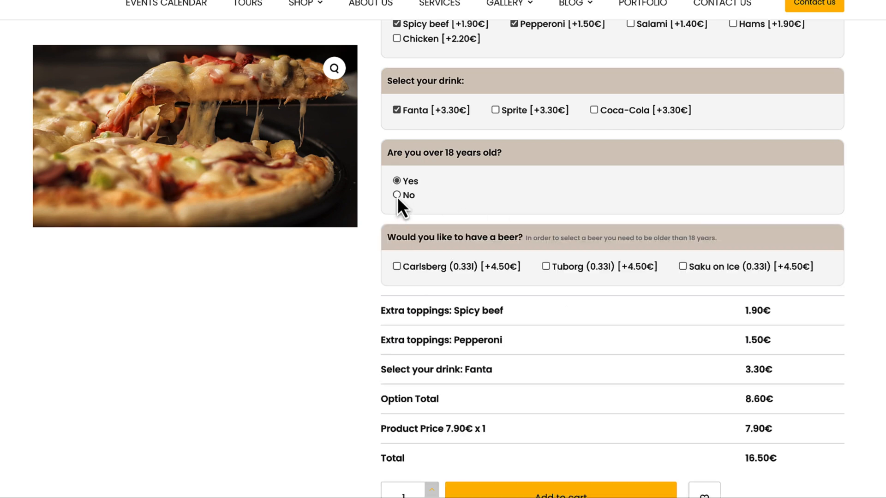
{"action": "left_click", "coordinate": [397, 196]}
{"action": "left_click", "coordinate": [398, 182]}
{"action": "left_click", "coordinate": [407, 268]}
{"action": "left_click", "coordinate": [562, 267]}
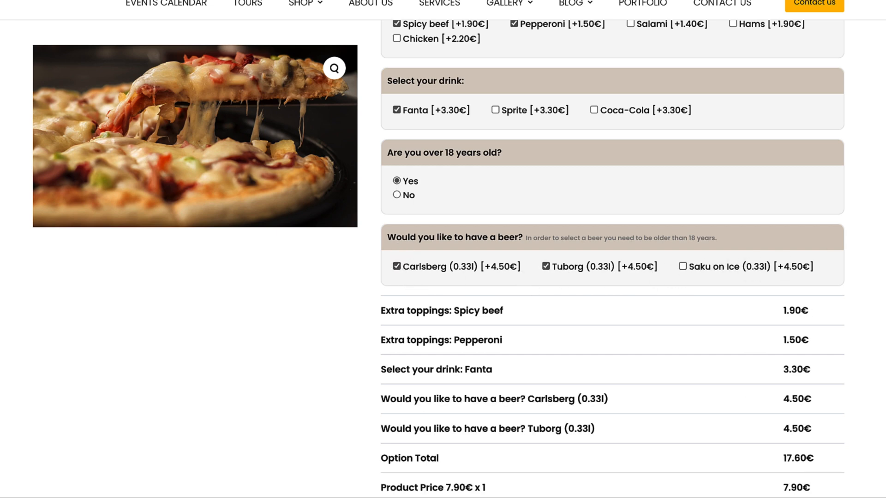
{"action": "scroll", "coordinate": [568, 346], "scroll_direction": "down", "scroll_amount": 3}
{"action": "left_click", "coordinate": [567, 418]}
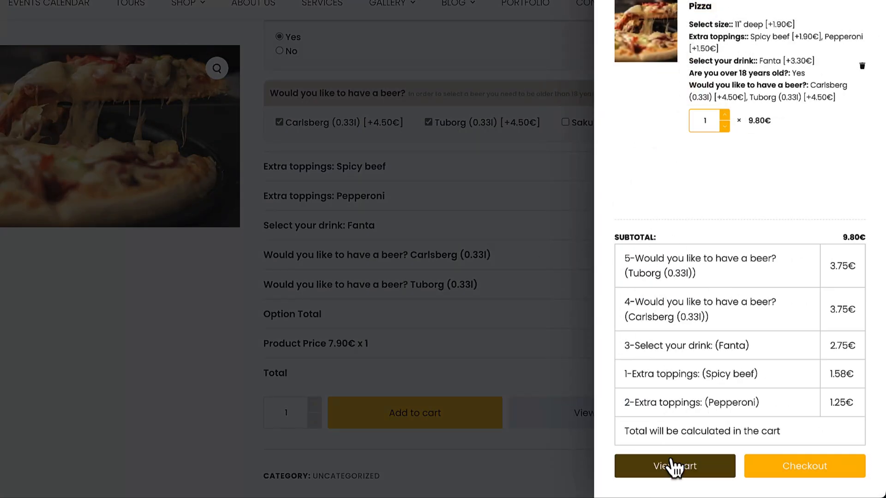
{"action": "left_click", "coordinate": [803, 467]}
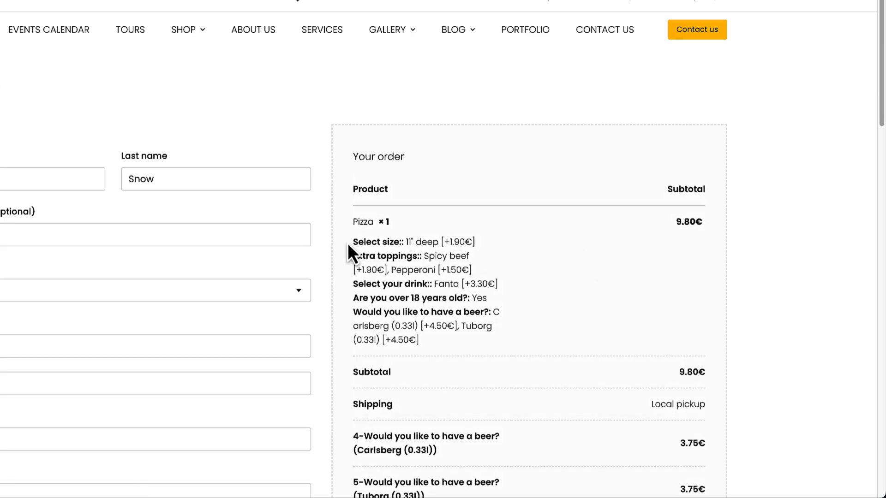
{"action": "scroll", "coordinate": [296, 231], "scroll_direction": "down", "scroll_amount": 5}
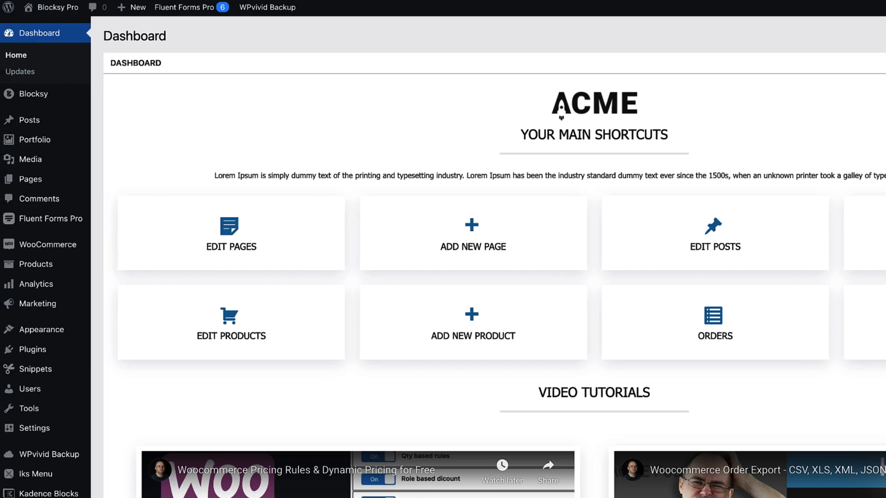
- Search the plugin directory for "ppom" and install and activate the PPOM Product Addons plugin
{"action": "mouse_move", "coordinate": [34, 350]}
{"action": "left_click", "coordinate": [119, 371]}
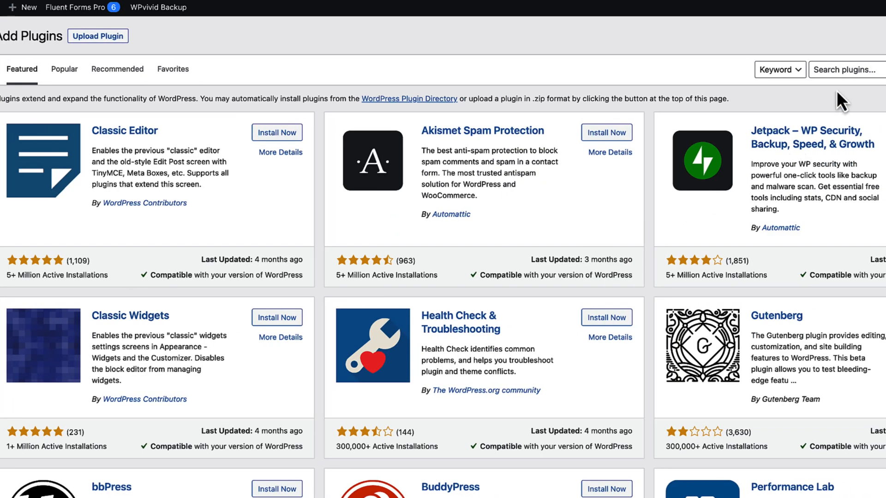
{"action": "left_click", "coordinate": [840, 70]}
{"action": "type", "text": "ppom"}
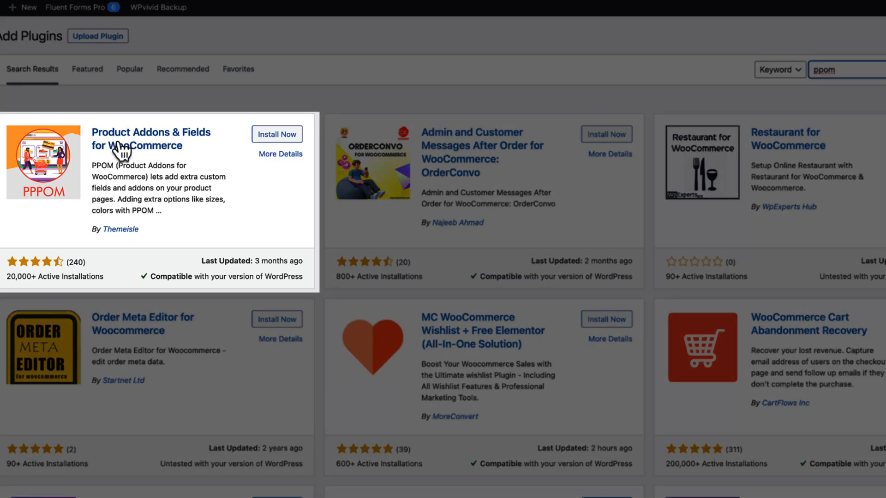
{"action": "left_click", "coordinate": [277, 135]}
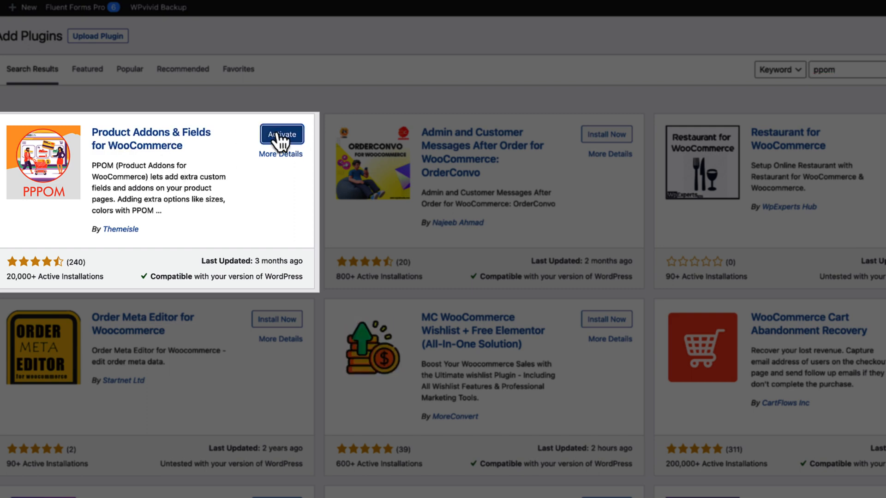
{"action": "left_click", "coordinate": [281, 136]}
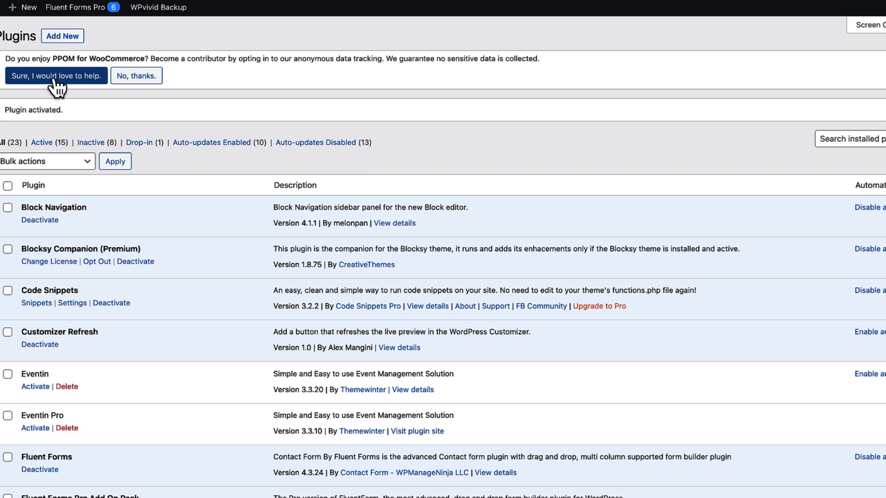
- Decline PPOM tracking, glance at its General Settings and return to the empty field groups list
{"action": "left_click", "coordinate": [144, 78]}
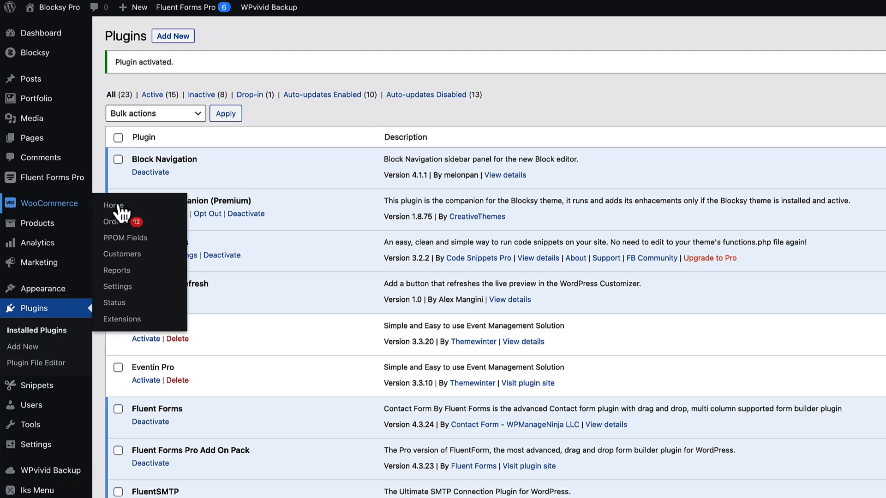
{"action": "left_click", "coordinate": [128, 239]}
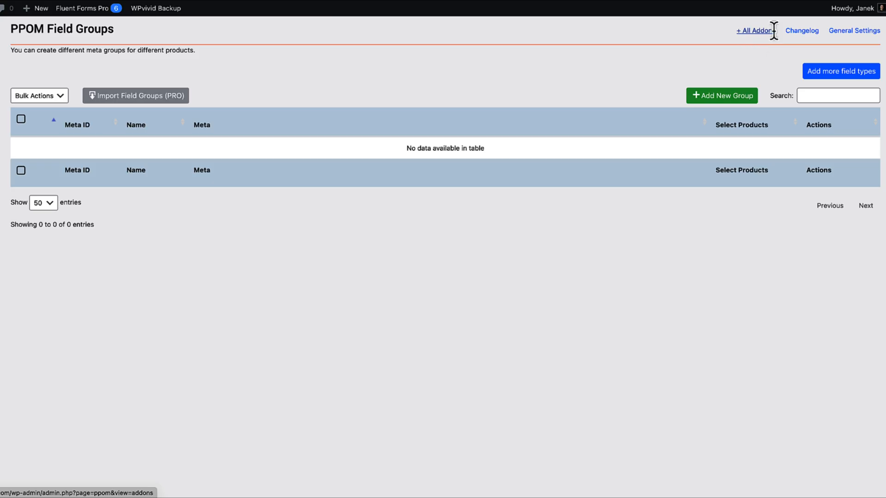
{"action": "left_click", "coordinate": [853, 32]}
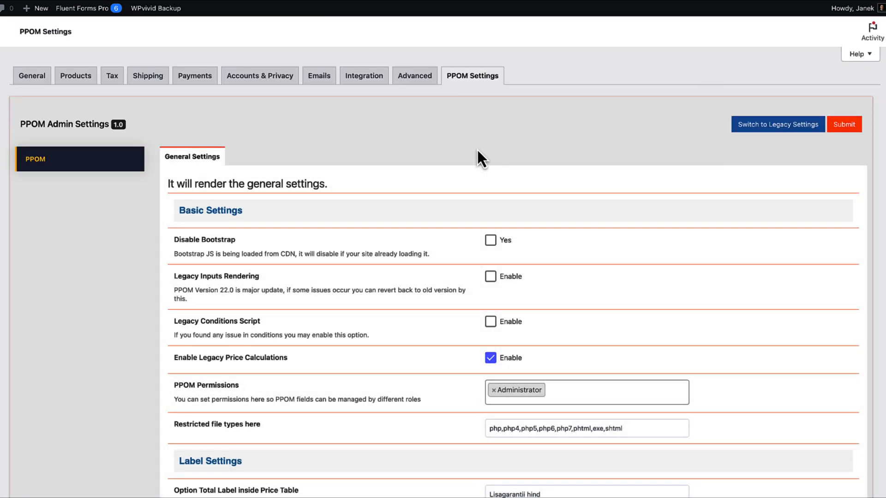
{"action": "key", "text": "alt+Left"}
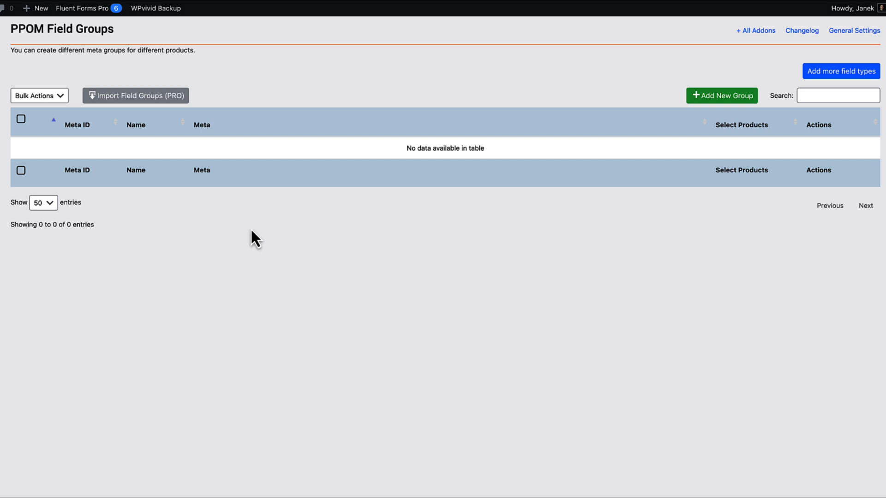
- Create a new field group and name it "Pizza extras"
{"action": "left_click", "coordinate": [712, 98]}
{"action": "left_click", "coordinate": [68, 132]}
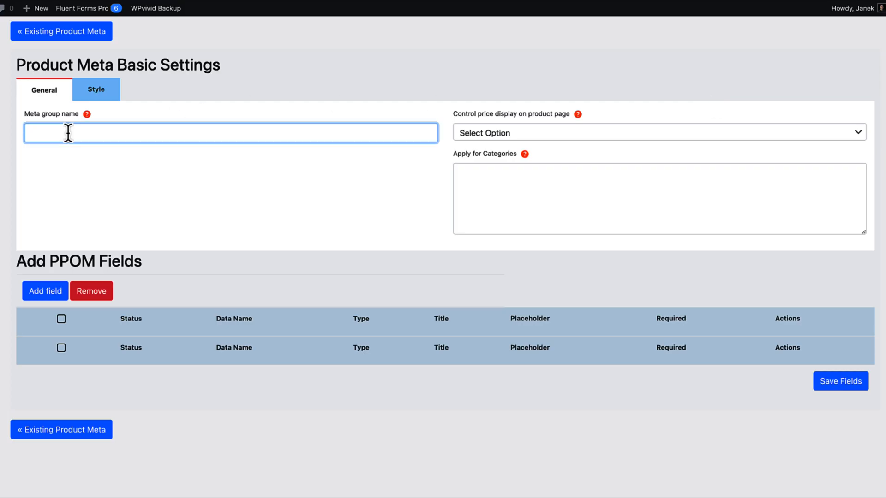
{"action": "type", "text": "Pizza extras"}
{"action": "left_click", "coordinate": [267, 186]}
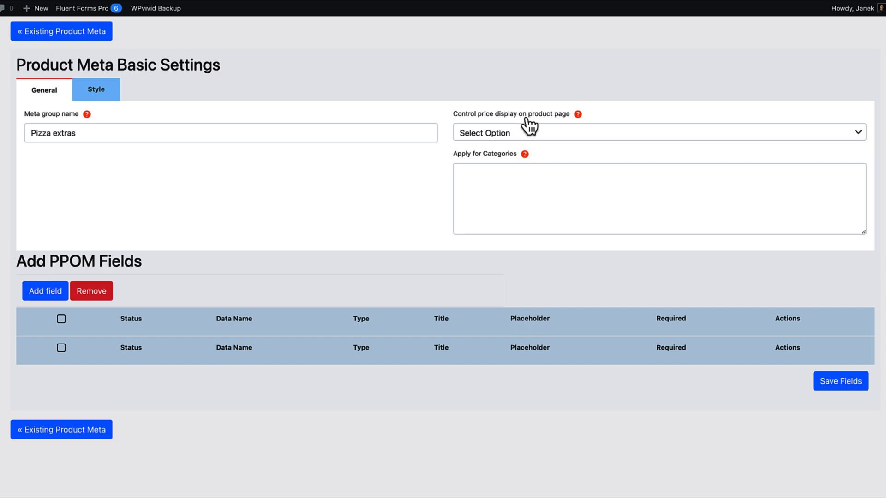
- Start a Radio Input field titled "Select size" charged as a fixed fee, description left blank
{"action": "left_click", "coordinate": [46, 292]}
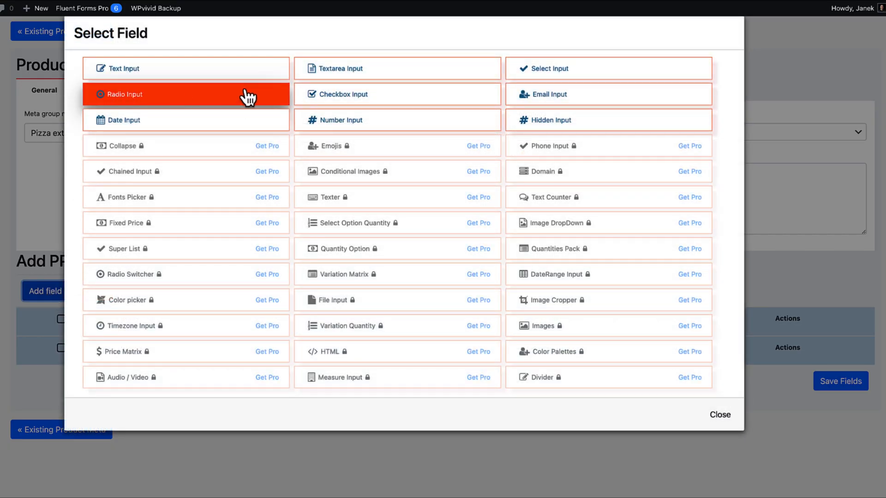
{"action": "left_click", "coordinate": [166, 98]}
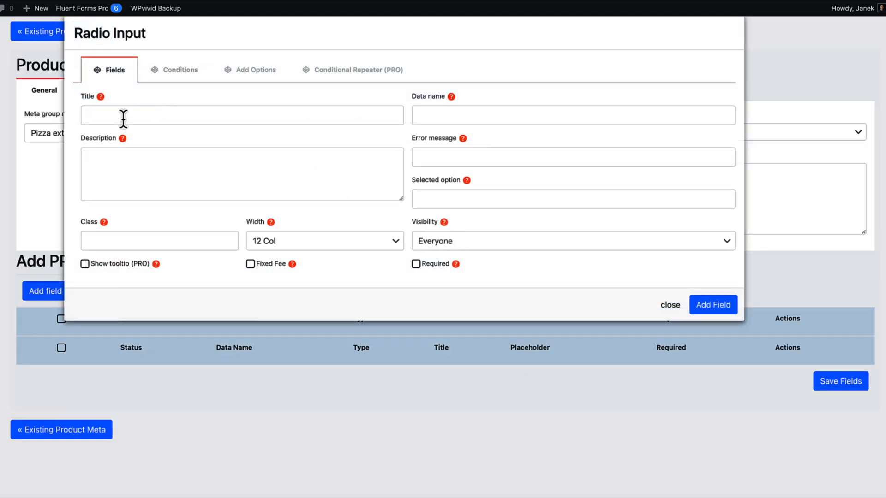
{"action": "left_click", "coordinate": [125, 116]}
{"action": "type", "text": "Select size"}
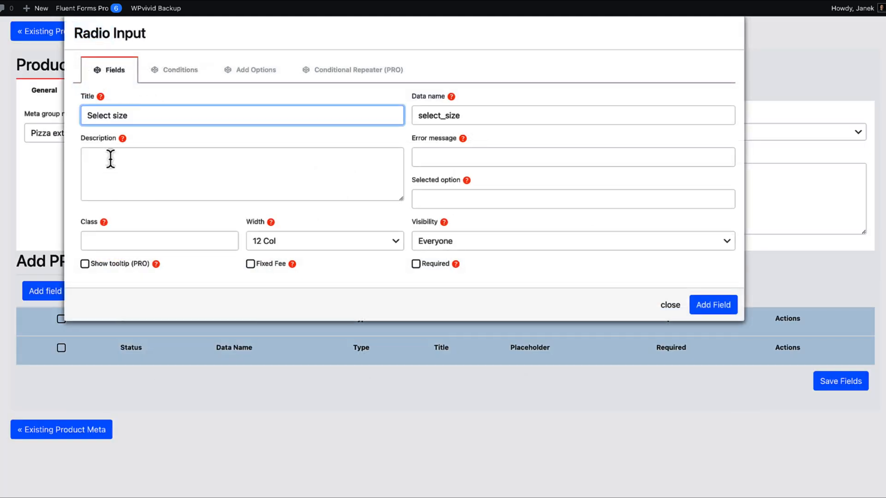
{"action": "left_click", "coordinate": [112, 157]}
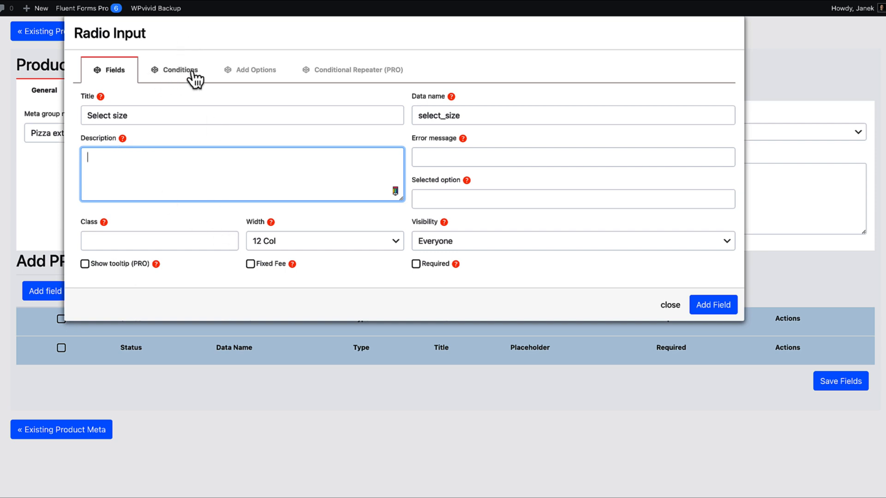
{"action": "left_click", "coordinate": [264, 298]}
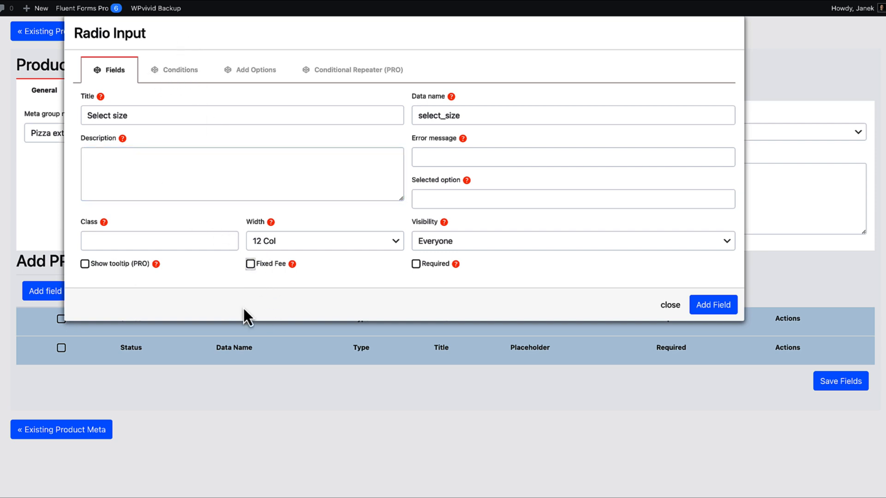
{"action": "left_click", "coordinate": [251, 266]}
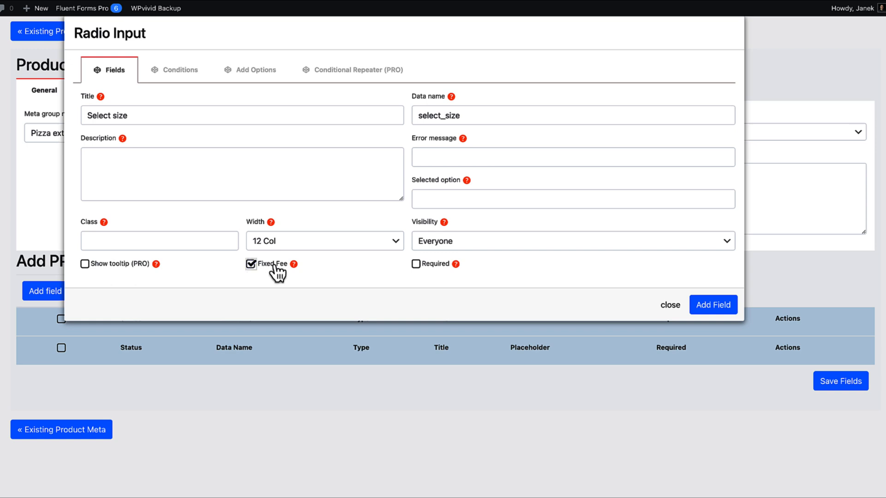
{"action": "mouse_move", "coordinate": [292, 263]}
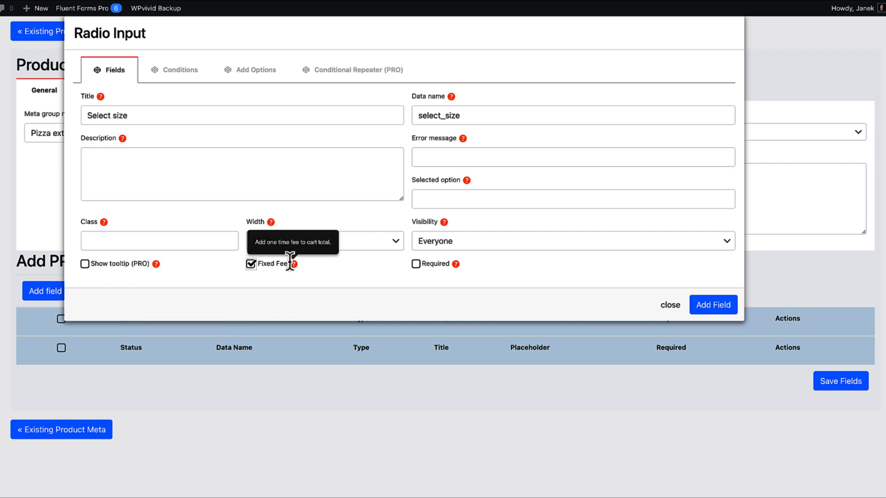
{"action": "left_click", "coordinate": [177, 74]}
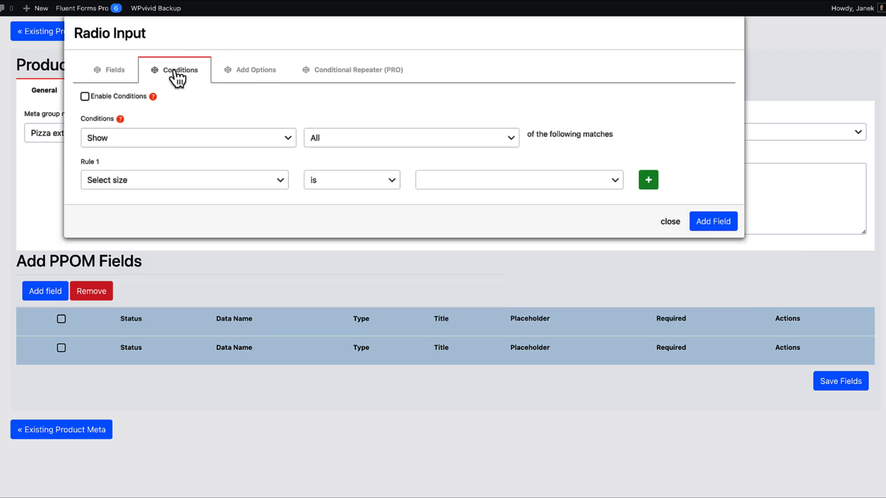
- Enter the first two size options: 11" thin and 11" deep priced 2.90
{"action": "left_click", "coordinate": [267, 78]}
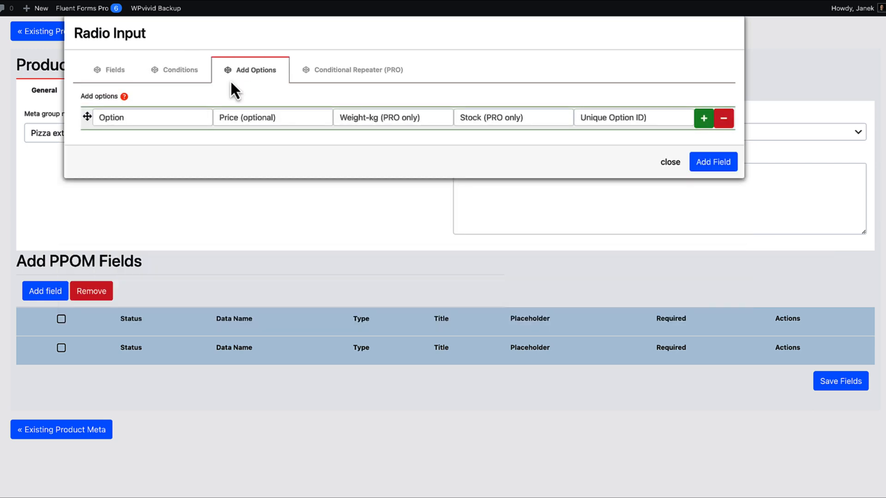
{"action": "left_click", "coordinate": [123, 119]}
{"action": "type", "text": "Option"}
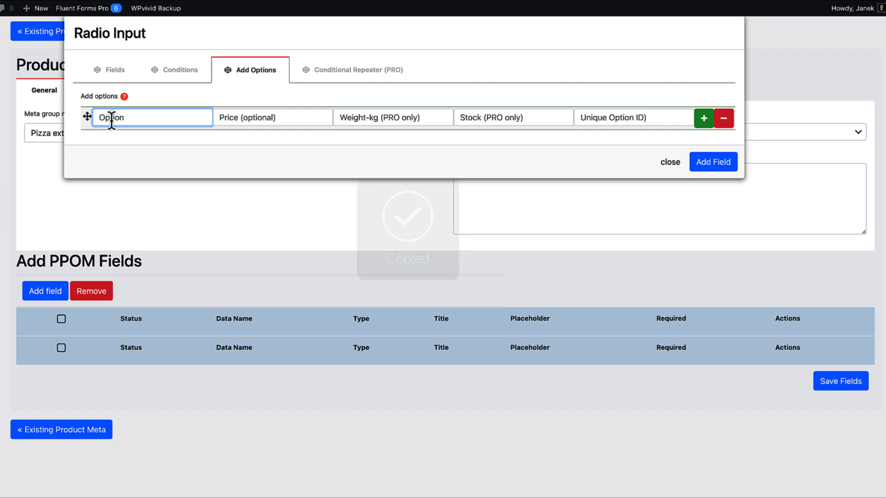
{"action": "type", "text": "11\" thin"}
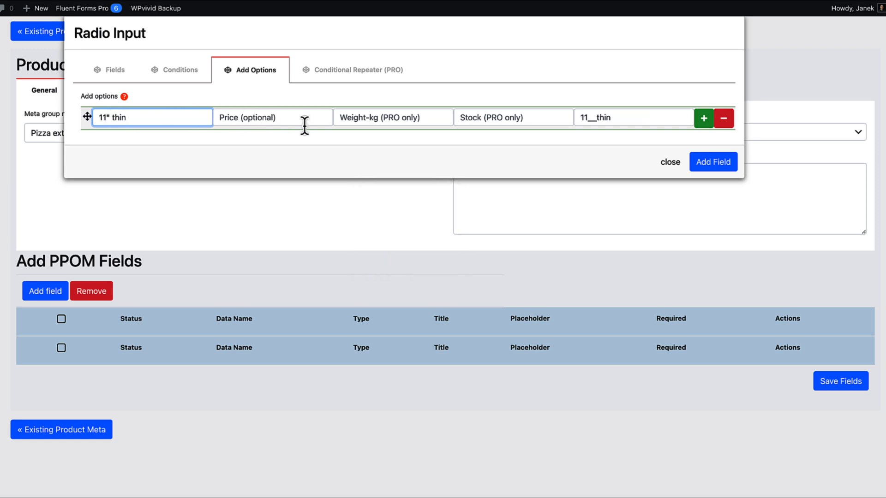
{"action": "left_click", "coordinate": [703, 118]}
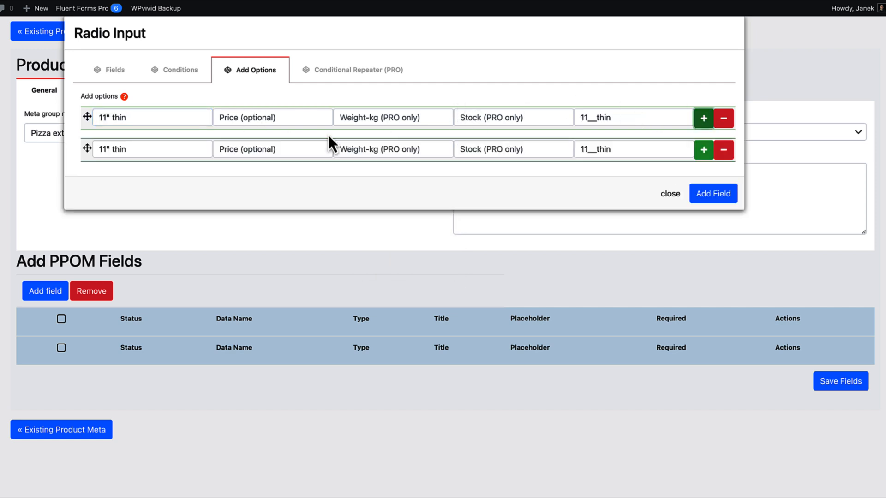
{"action": "left_click", "coordinate": [125, 149]}
{"action": "left_click_drag", "start_coordinate": [119, 147], "coordinate": [91, 147]}
{"action": "left_click", "coordinate": [135, 147]}
{"action": "key", "text": "BackSpace"}
{"action": "key", "text": "BackSpace"}
{"action": "key", "text": "BackSpace"}
{"action": "type", "text": "deep"}
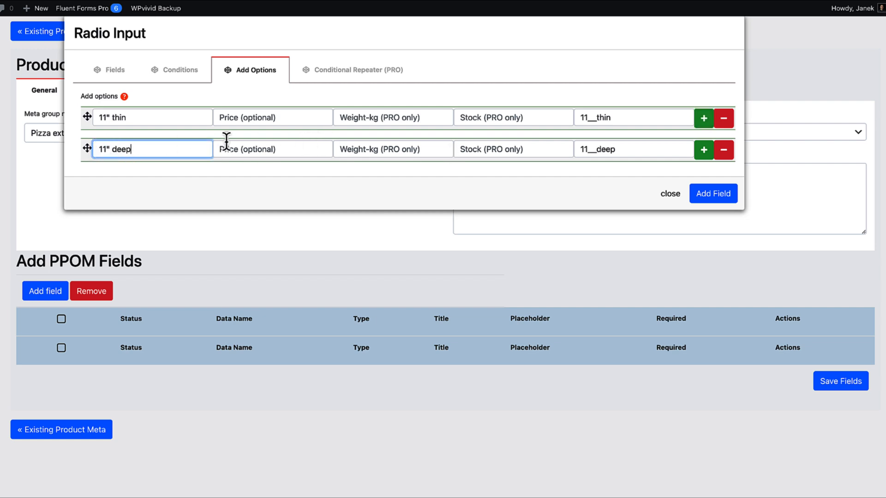
{"action": "left_click", "coordinate": [251, 145]}
{"action": "type", "text": "2.90"}
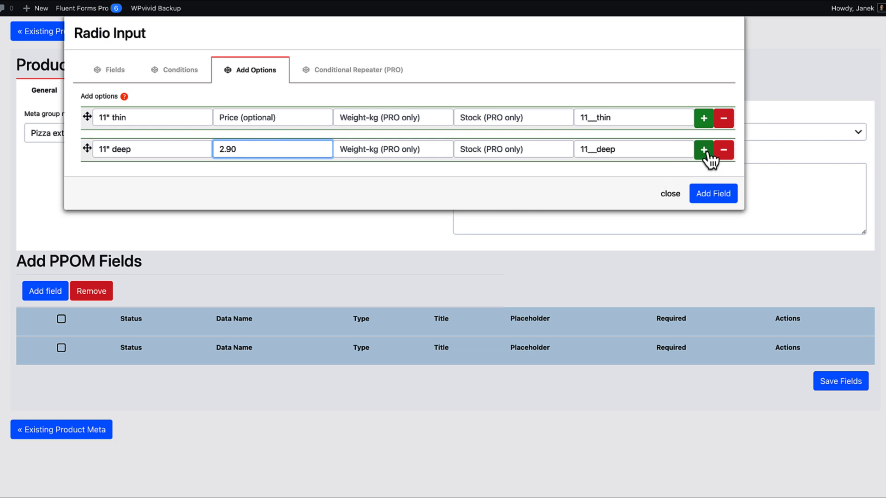
- Add 14" thin at 3.90 and 14" deep at 4.90, then add the Select size field
{"action": "left_click", "coordinate": [705, 150]}
{"action": "left_click_drag", "start_coordinate": [142, 177], "coordinate": [87, 176]}
{"action": "type", "text": "11\" thin"}
{"action": "key", "text": "BackSpace"}
{"action": "type", "text": "4"}
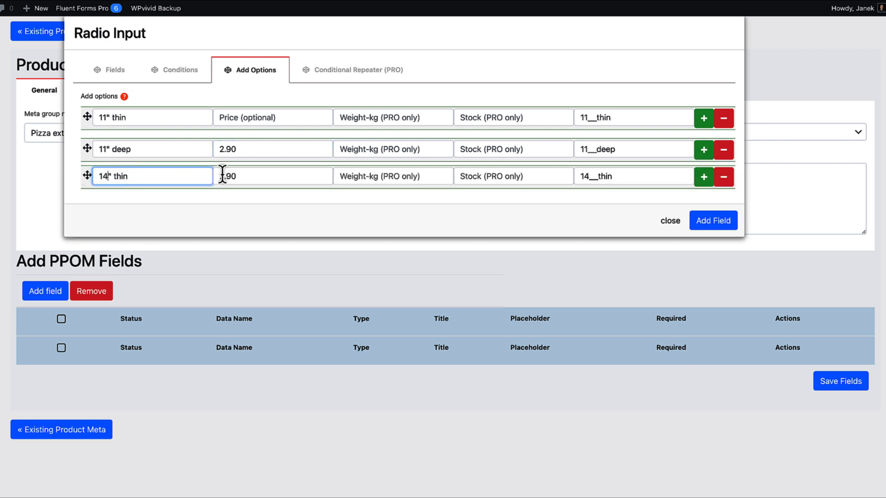
{"action": "double_click", "coordinate": [216, 176]}
{"action": "type", "text": "3"}
{"action": "left_click", "coordinate": [703, 176]}
{"action": "left_click_drag", "start_coordinate": [133, 197], "coordinate": [114, 202]}
{"action": "type", "text": "deep"}
{"action": "left_click", "coordinate": [223, 204]}
{"action": "key", "text": "BackSpace"}
{"action": "type", "text": "4.90"}
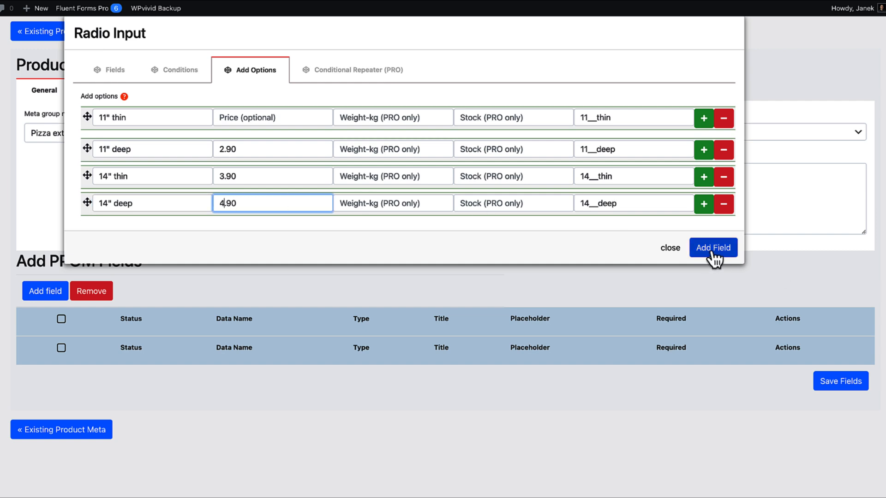
{"action": "left_click", "coordinate": [713, 247]}
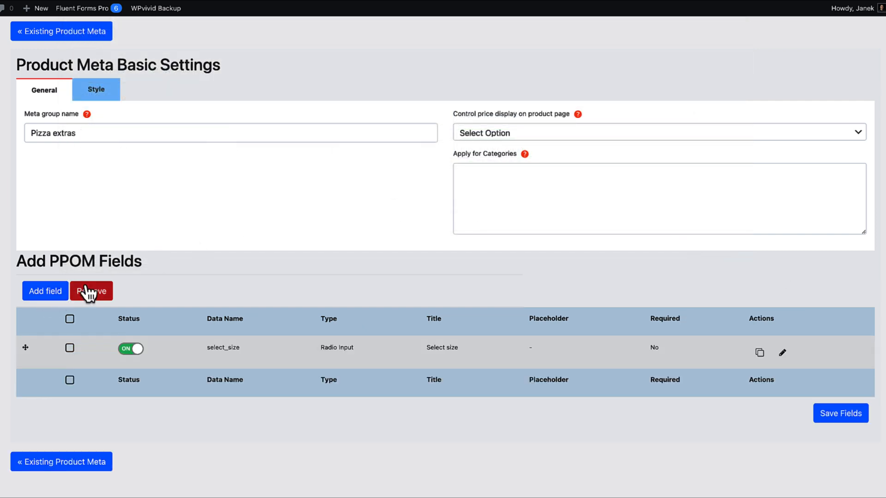
- Start a Checkbox Input field titled "Extra toppings:" charged as a fixed fee
{"action": "left_click", "coordinate": [44, 294]}
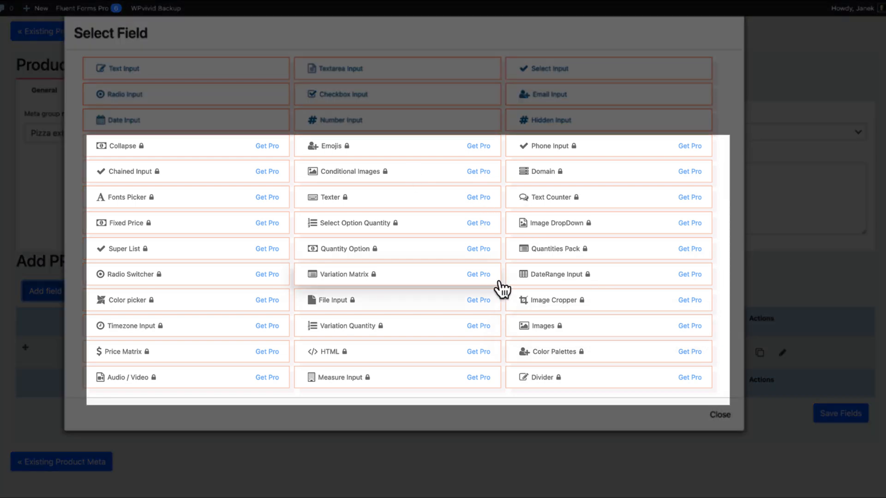
{"action": "left_click", "coordinate": [331, 95]}
{"action": "left_click", "coordinate": [113, 115]}
{"action": "type", "text": "Extra toppings:"}
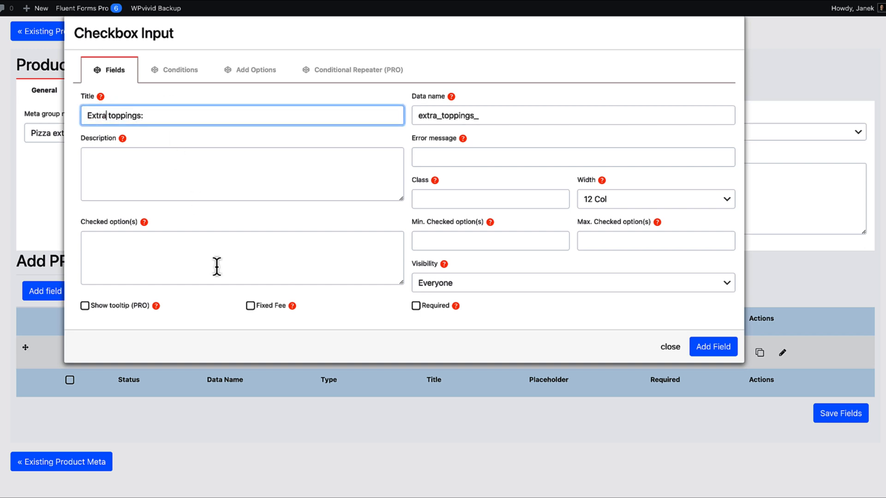
{"action": "left_click", "coordinate": [250, 305]}
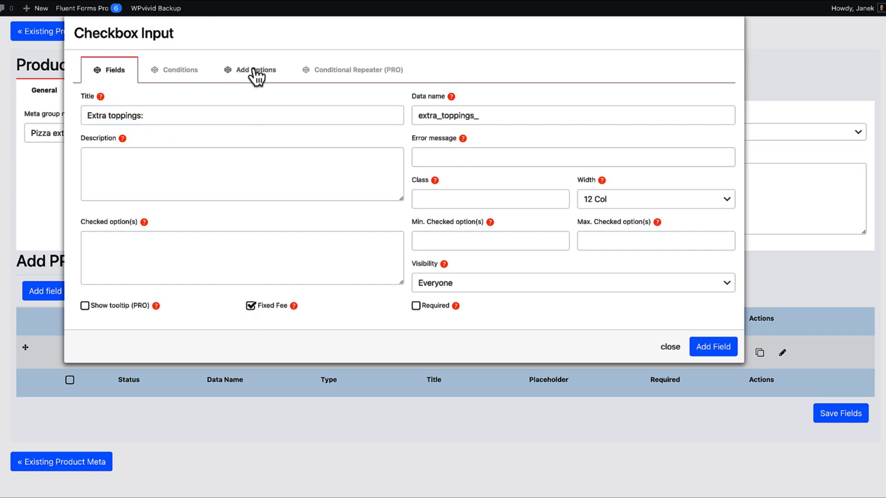
{"action": "left_click", "coordinate": [251, 72]}
- Enter topping options Pepperoni 1.50, Salami 1.60 and Bacon 1.90
{"action": "left_click", "coordinate": [135, 117]}
{"action": "type", "text": "Pepperoni"}
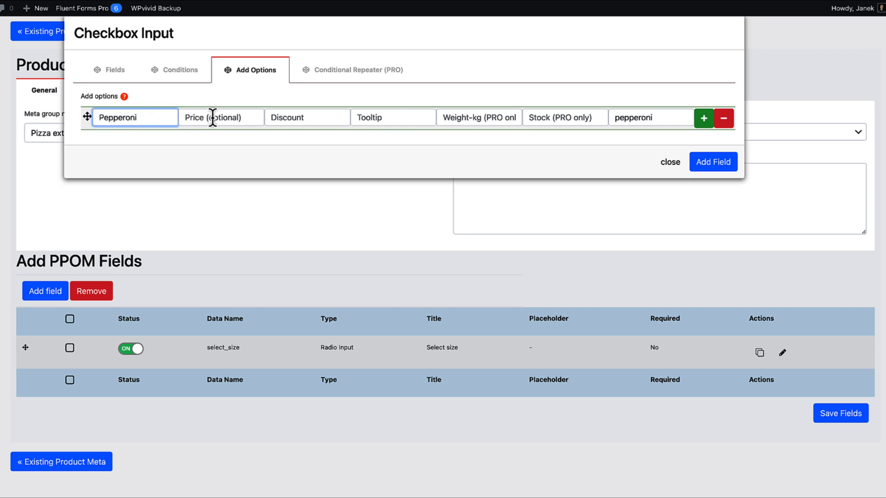
{"action": "left_click", "coordinate": [213, 117]}
{"action": "type", "text": "1.50"}
{"action": "left_click", "coordinate": [704, 117]}
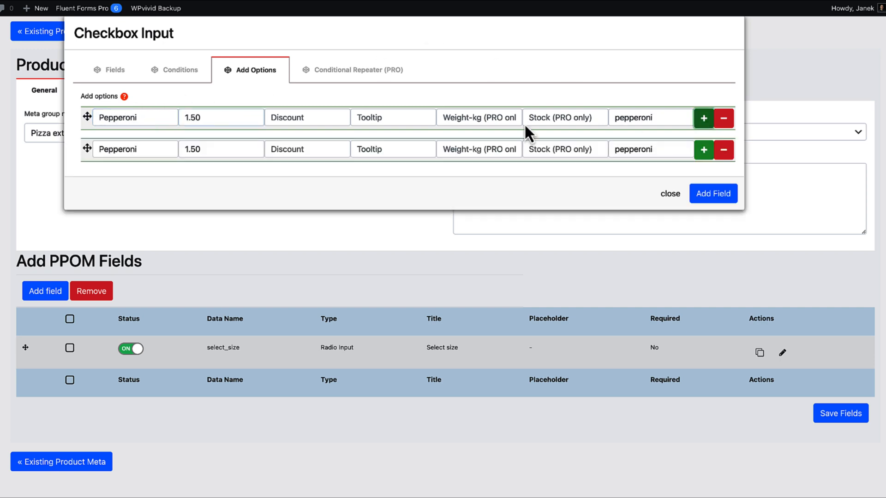
{"action": "left_click", "coordinate": [170, 149]}
{"action": "type", "text": "Salami"}
{"action": "left_click", "coordinate": [192, 149]}
{"action": "key", "text": "BackSpace"}
{"action": "type", "text": "6"}
{"action": "left_click", "coordinate": [704, 149]}
{"action": "type", "text": "Bacon"}
{"action": "left_click", "coordinate": [195, 176]}
{"action": "key", "text": "BackSpace"}
{"action": "type", "text": "90"}
- Add Chicken at 1.70 with a tooltip, then add the Extra toppings field
{"action": "left_click", "coordinate": [703, 177]}
{"action": "type", "text": "Chicken"}
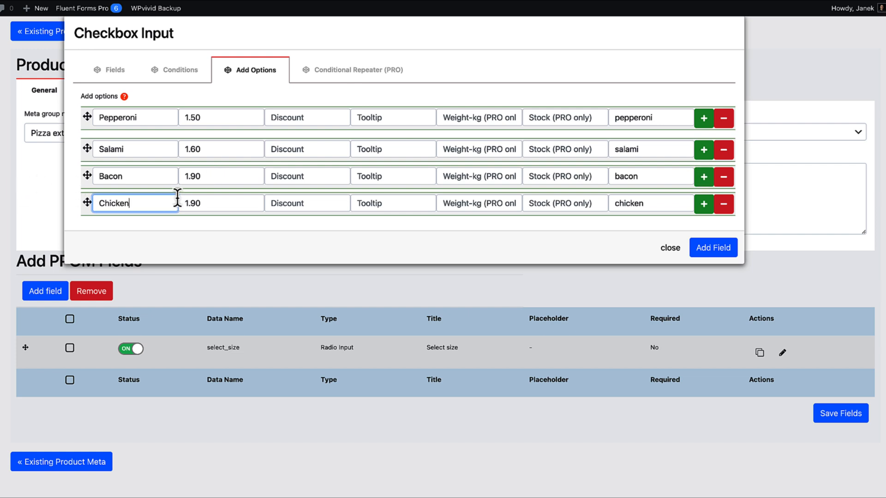
{"action": "left_click", "coordinate": [195, 203]}
{"action": "key", "text": "BackSpace"}
{"action": "type", "text": "7"}
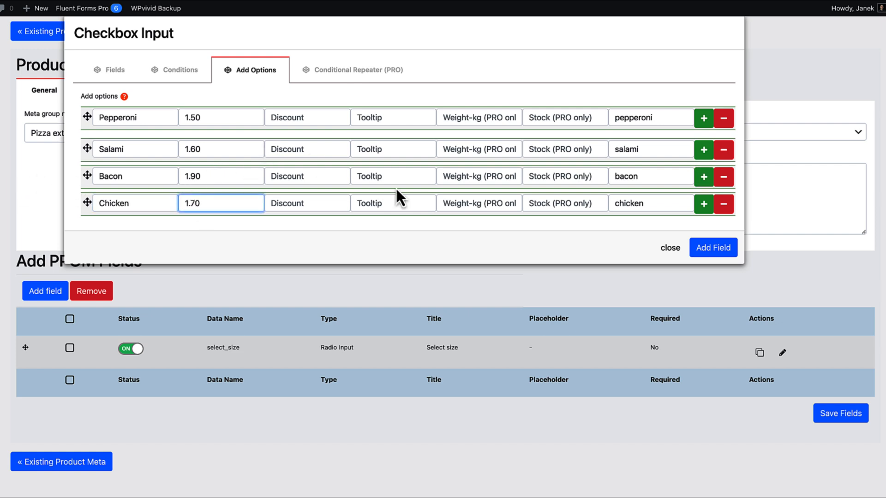
{"action": "left_click", "coordinate": [377, 173]}
{"action": "left_click", "coordinate": [372, 203]}
{"action": "type", "text": "This is tooltip"}
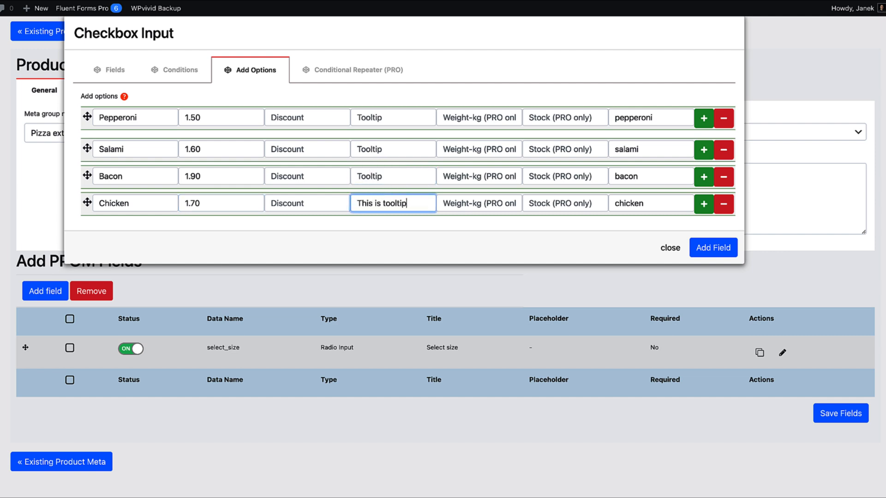
{"action": "left_click", "coordinate": [706, 247]}
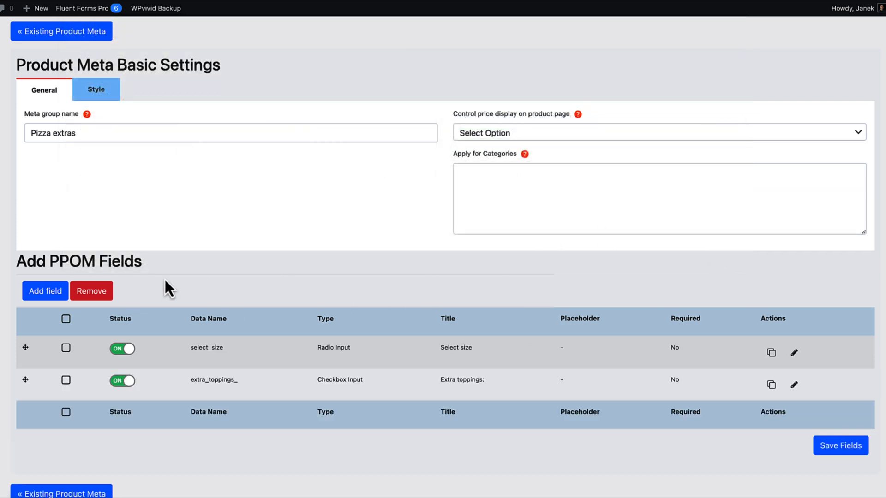
{"action": "scroll", "coordinate": [166, 277], "scroll_direction": "down", "scroll_amount": 2}
- Start a Radio Input titled "Would you like to have a beer?" with an over-18 description
{"action": "left_click", "coordinate": [44, 232]}
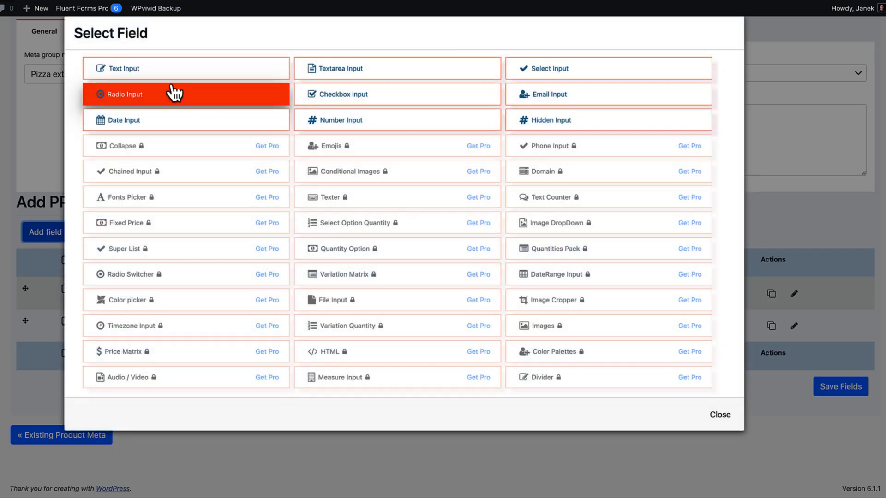
{"action": "left_click", "coordinate": [158, 93]}
{"action": "left_click", "coordinate": [131, 113]}
{"action": "type", "text": "Would you like to hgav"}
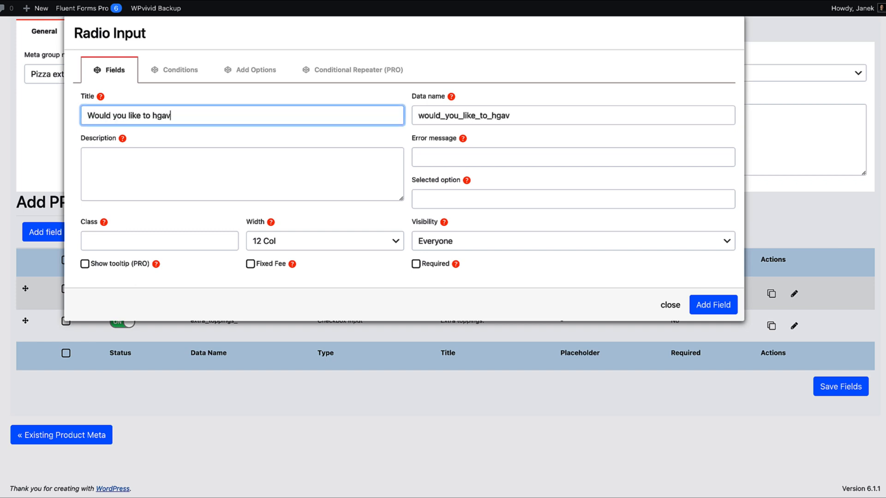
{"action": "key", "text": "BackSpace"}
{"action": "key", "text": "BackSpace"}
{"action": "key", "text": "BackSpace"}
{"action": "type", "text": "ave a ber"}
{"action": "type", "text": "r?"}
{"action": "left_click", "coordinate": [115, 169]}
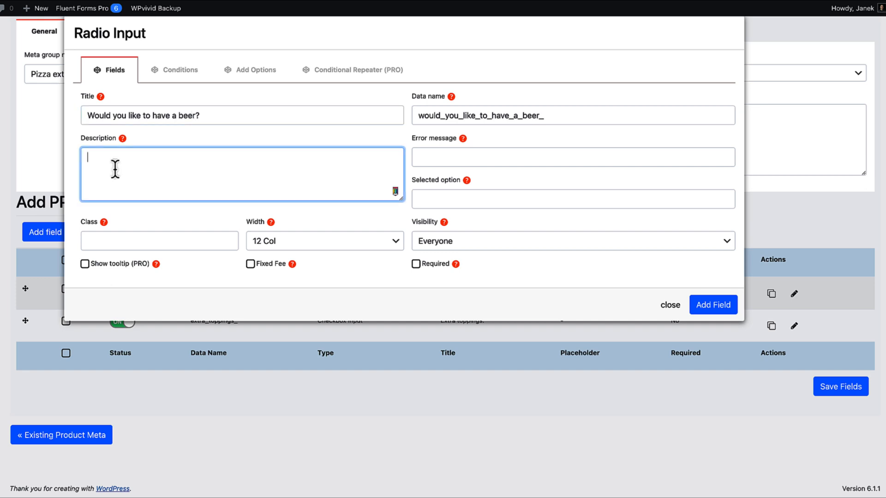
{"action": "type", "text": "In order to purchase alcoholic beverages you need to be older than 18 years."}
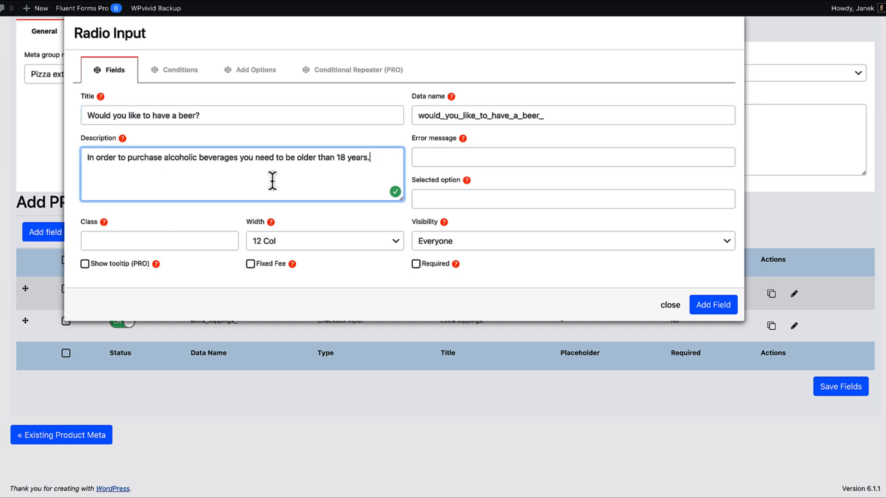
- Give it the answers older than 18 and younger than 18 and add the beer field
{"action": "left_click", "coordinate": [255, 69]}
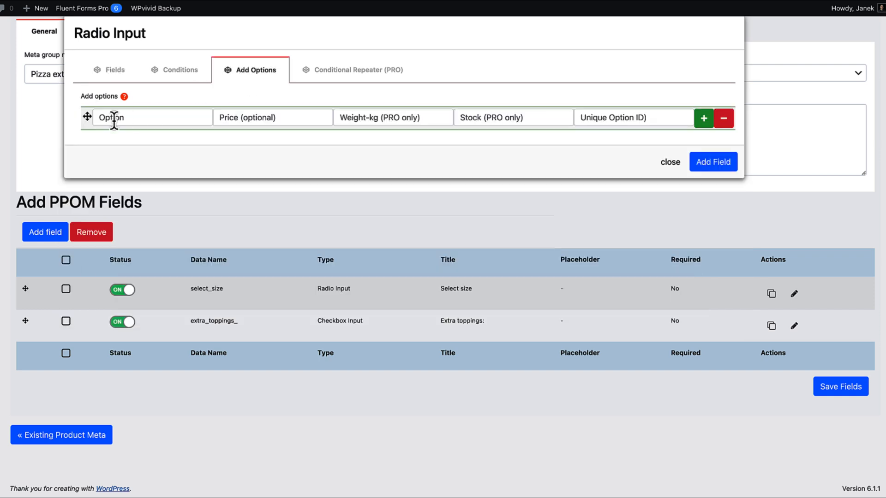
{"action": "left_click", "coordinate": [114, 118]}
{"action": "type", "text": "I'm older than 18 years"}
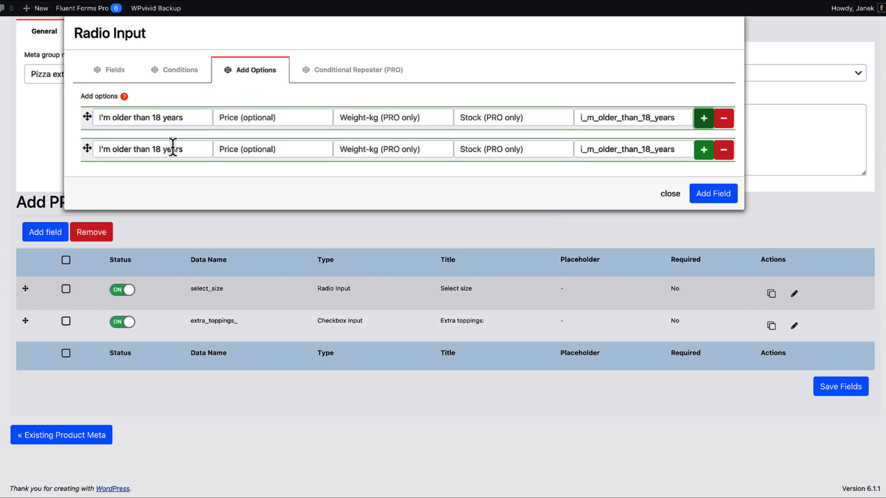
{"action": "double_click", "coordinate": [118, 149]}
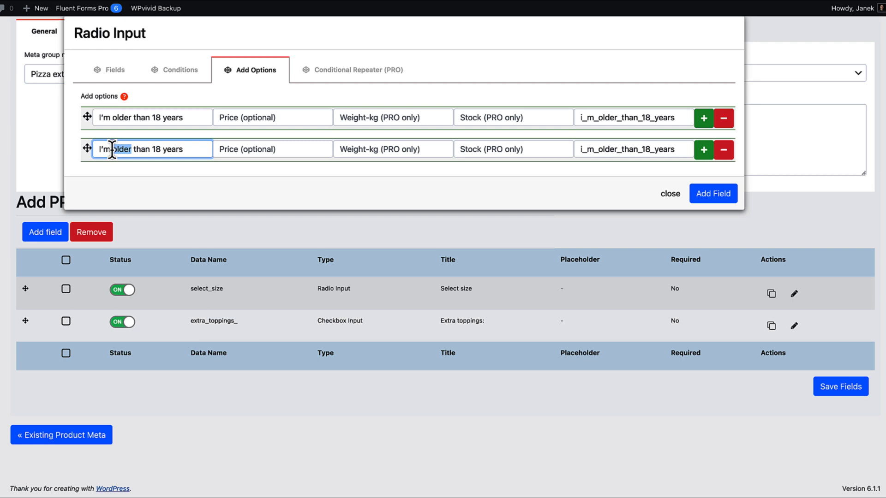
{"action": "type", "text": "younger"}
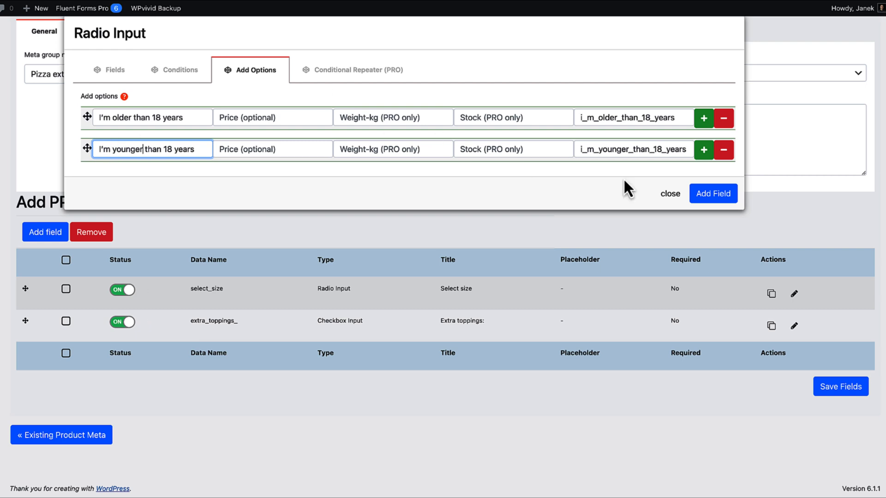
{"action": "left_click", "coordinate": [715, 198]}
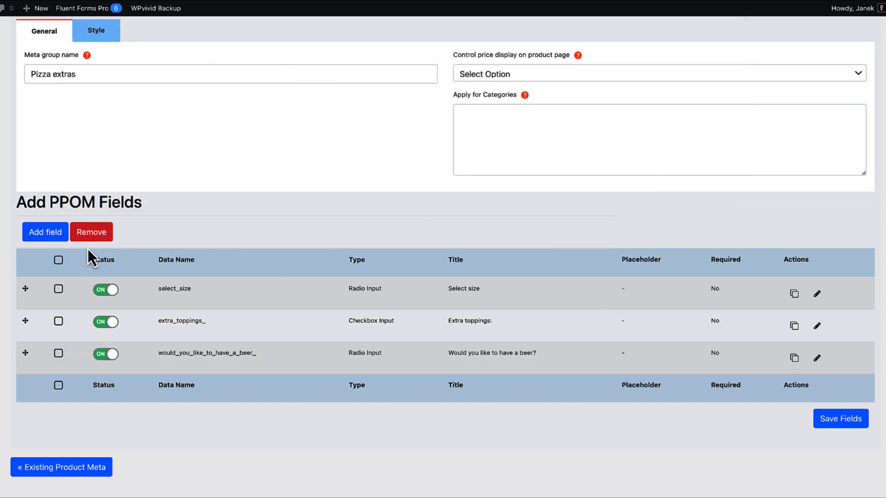
{"action": "left_click", "coordinate": [47, 234]}
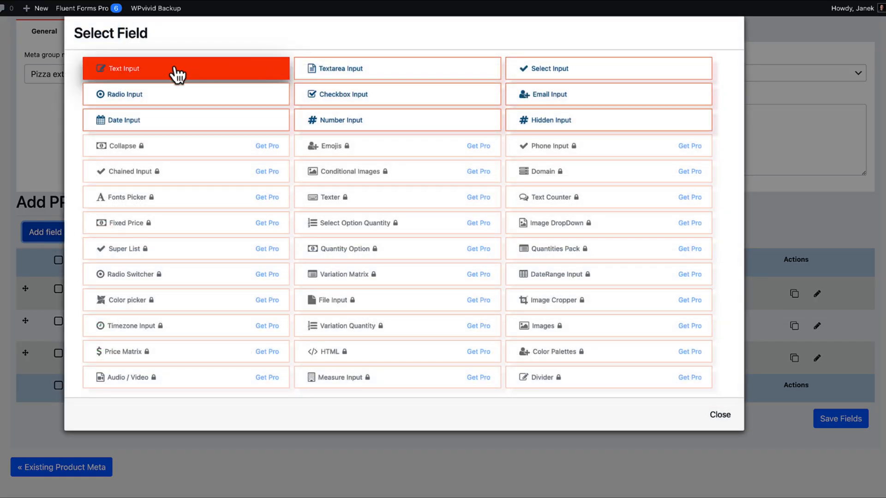
- Start a Checkbox Input field titled "Select your drink:" with a fixed fee
{"action": "left_click", "coordinate": [361, 96]}
{"action": "left_click", "coordinate": [112, 116]}
{"action": "type", "text": "Select your drink:"}
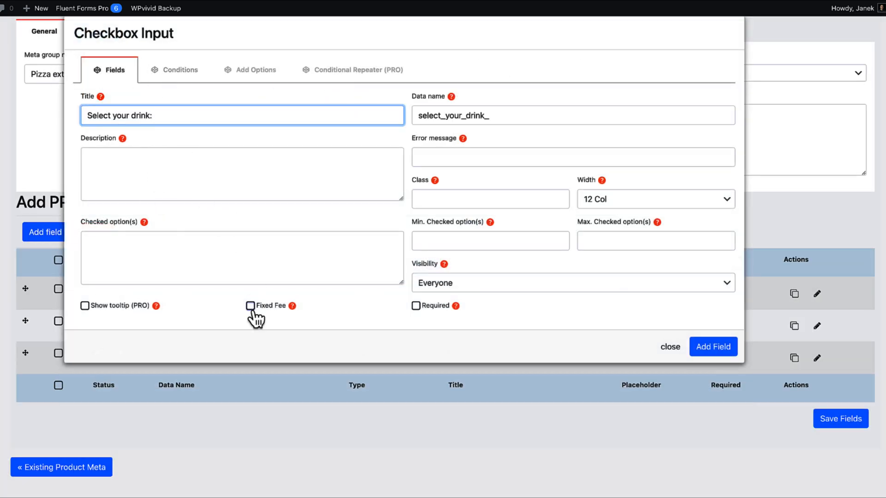
{"action": "left_click", "coordinate": [251, 306]}
{"action": "left_click", "coordinate": [255, 70]}
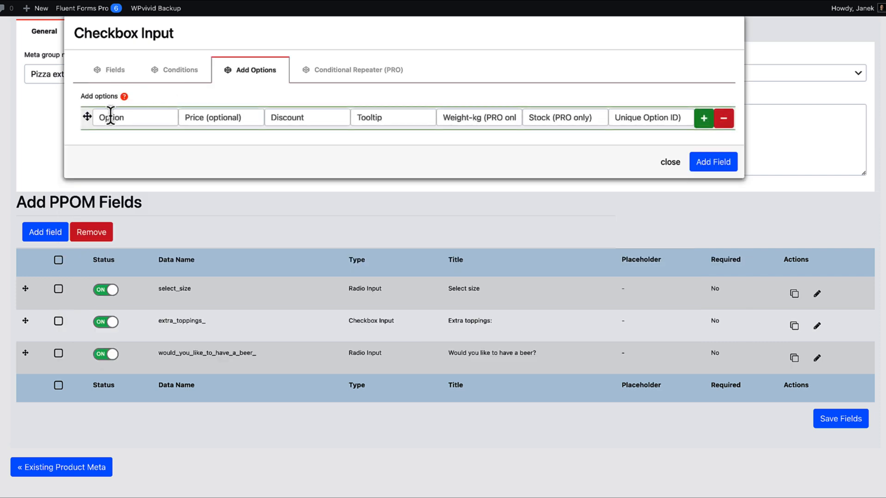
- Enter options Carlsberg, Tuborg and Saku on Ice each priced 4.50 and add the field
{"action": "left_click", "coordinate": [111, 115]}
{"action": "type", "text": "Carlsberg (0.33l)"}
{"action": "left_click", "coordinate": [217, 119]}
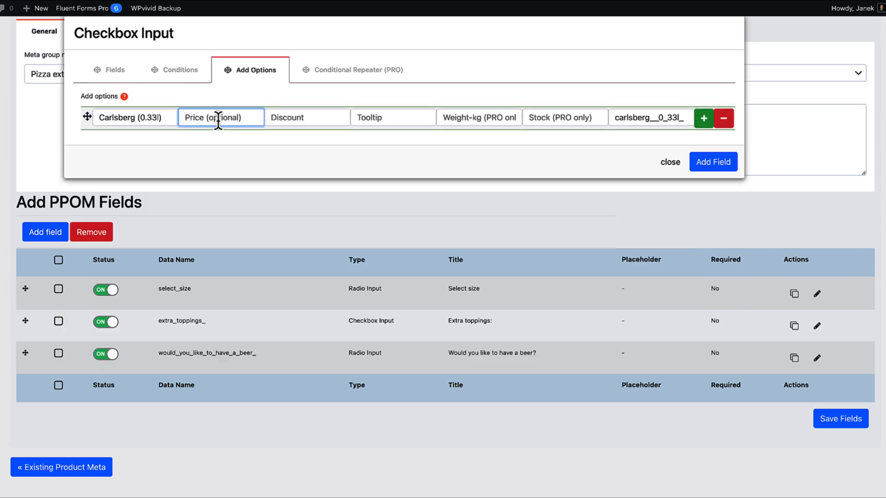
{"action": "type", "text": "4.50"}
{"action": "type", "text": "Tuborg (0.33l)"}
{"action": "left_click", "coordinate": [195, 149]}
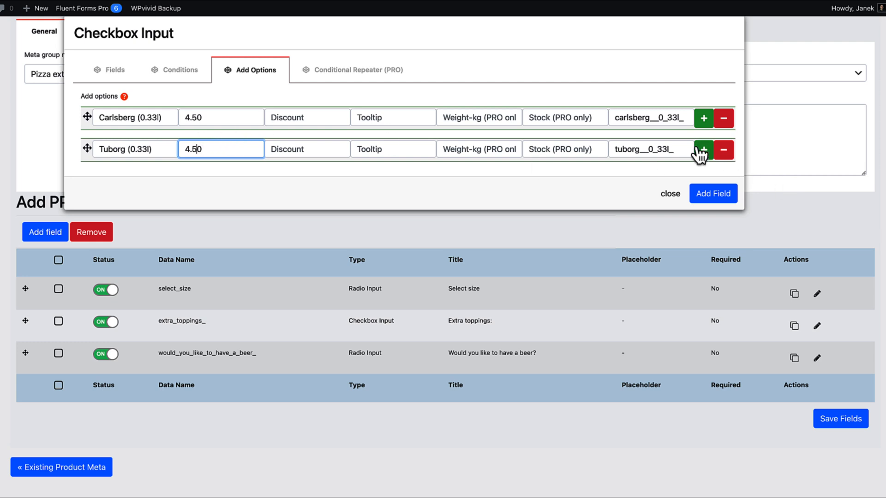
{"action": "left_click", "coordinate": [703, 150]}
{"action": "left_click_drag", "start_coordinate": [159, 177], "coordinate": [43, 179]}
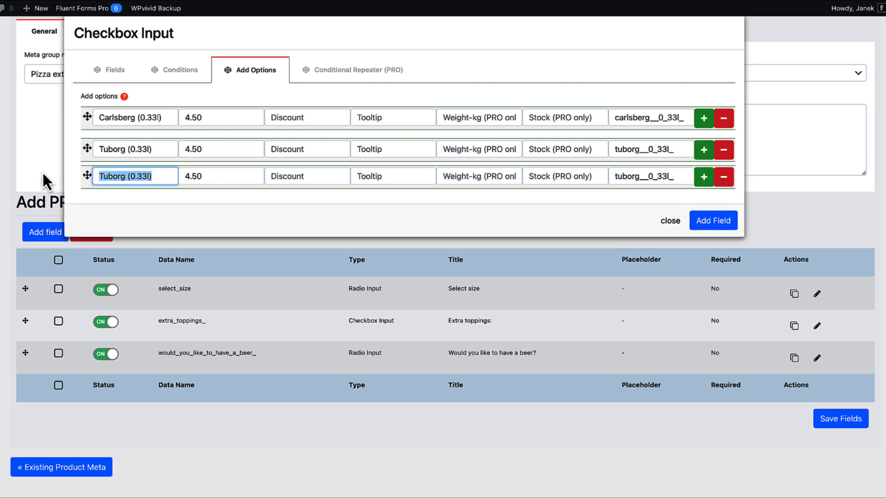
{"action": "type", "text": "Saku on Ice (0.33l)"}
{"action": "left_click", "coordinate": [211, 176]}
{"action": "left_click", "coordinate": [711, 219]}
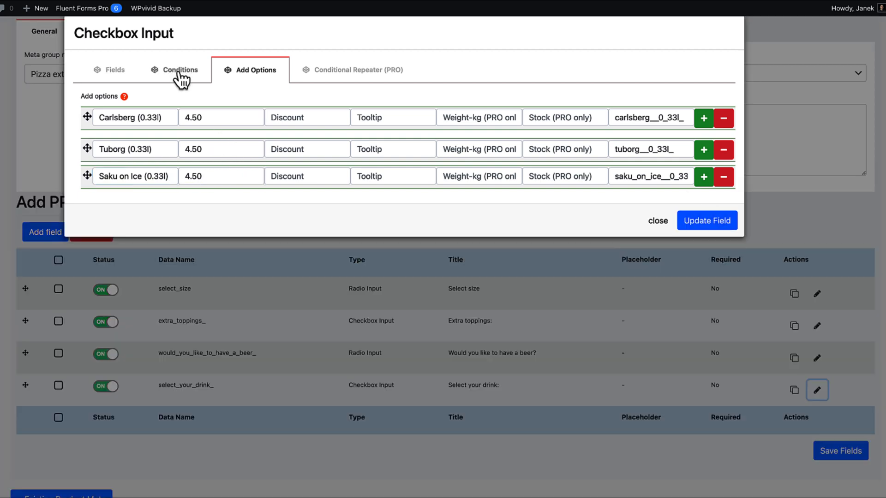
- Enable conditions: show when Any rule matches, beer question is "I'm older than 18 years"
{"action": "left_click", "coordinate": [169, 73]}
{"action": "left_click", "coordinate": [86, 96]}
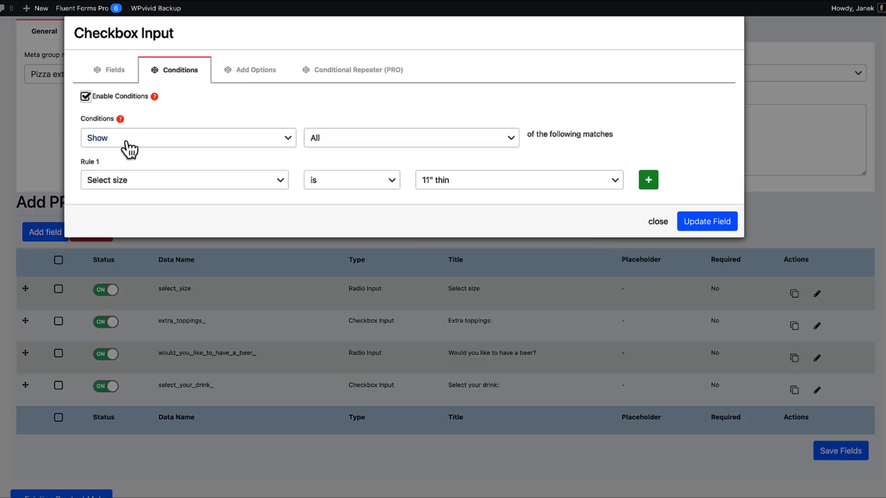
{"action": "left_click", "coordinate": [349, 138]}
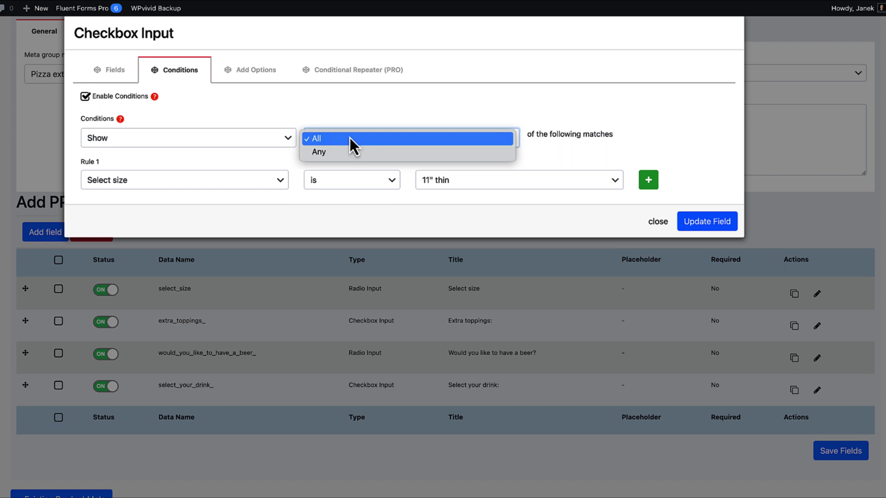
{"action": "left_click", "coordinate": [322, 153]}
{"action": "left_click", "coordinate": [125, 183]}
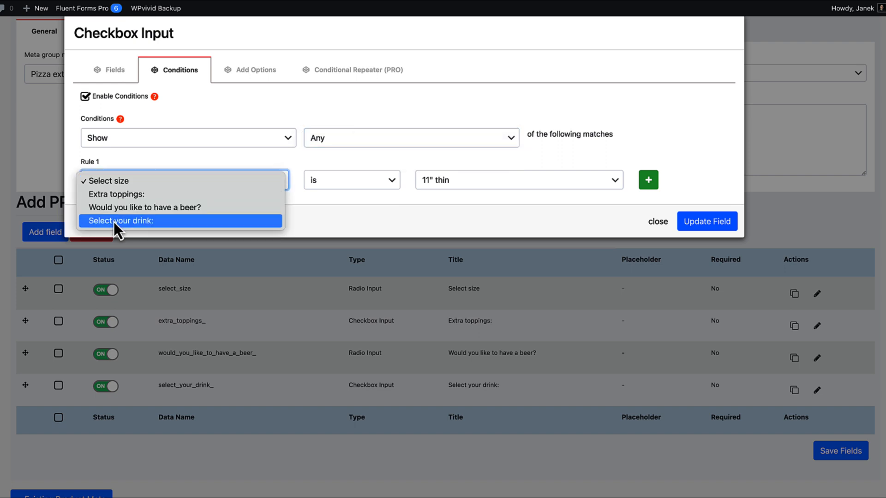
{"action": "left_click", "coordinate": [114, 221]}
{"action": "left_click", "coordinate": [179, 180]}
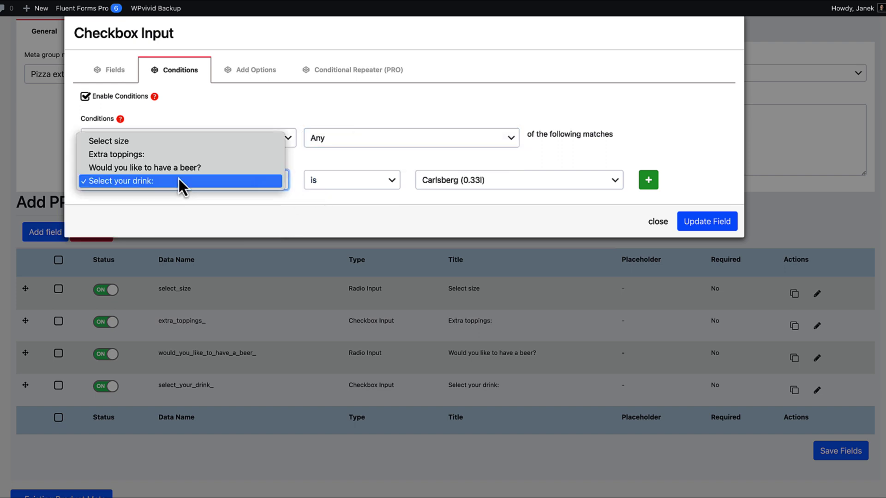
{"action": "left_click", "coordinate": [117, 170]}
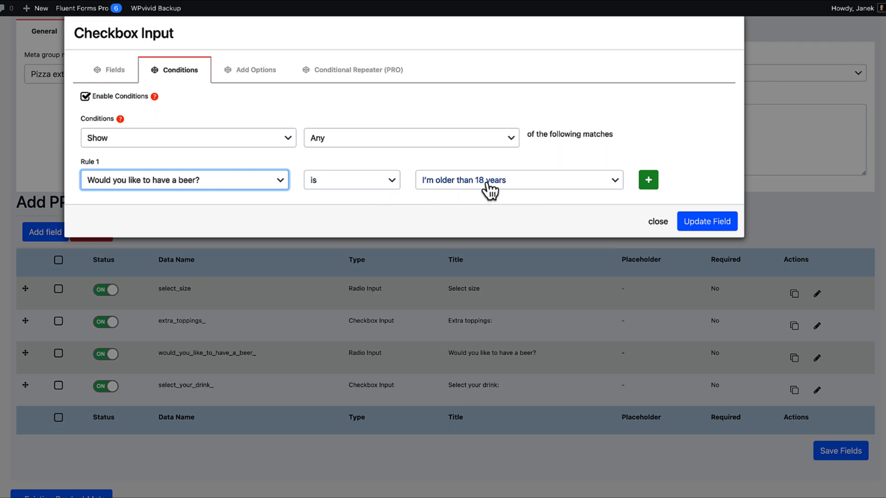
{"action": "left_click", "coordinate": [715, 229]}
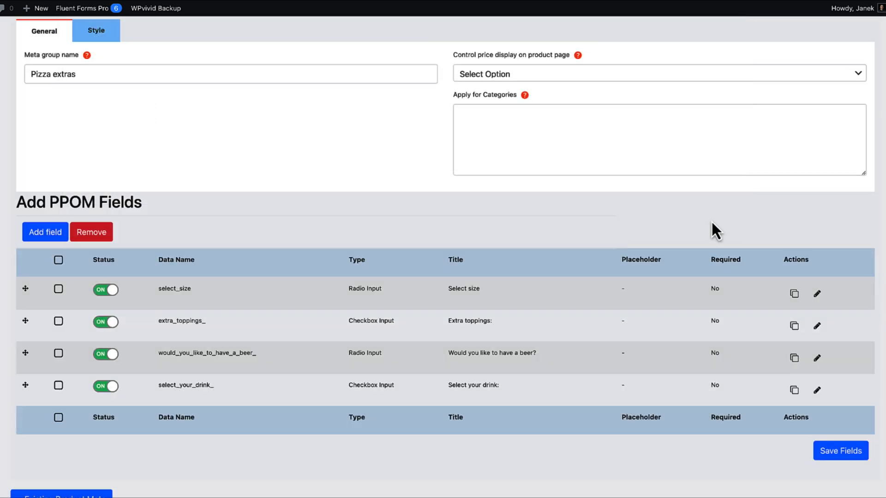
- Start a new Checkbox Input field titled 'Drink:' and go to its Add Options
{"action": "left_click", "coordinate": [58, 235]}
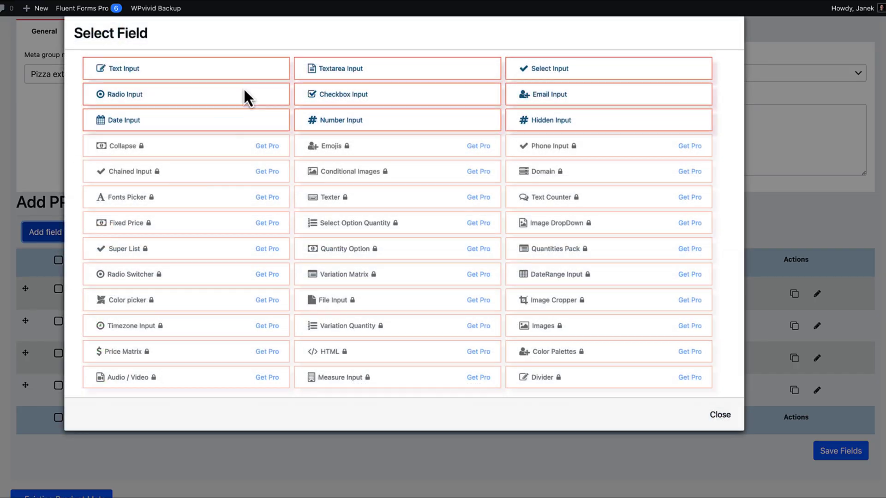
{"action": "left_click", "coordinate": [340, 102]}
{"action": "left_click", "coordinate": [115, 116]}
{"action": "type", "text": "Drink:"}
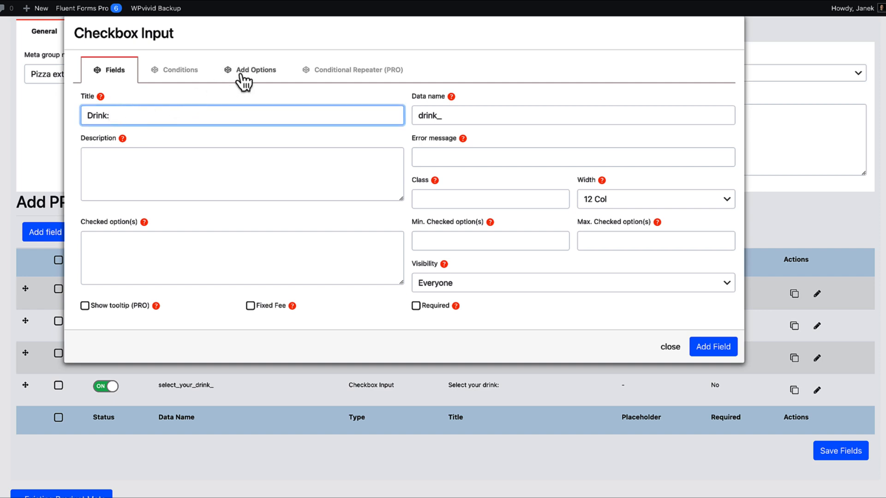
{"action": "left_click", "coordinate": [248, 72]}
- Enter the drink options Fanta, Sprite and Coca-Cola, each priced 3.50
{"action": "left_click", "coordinate": [123, 117]}
{"action": "type", "text": "anta"}
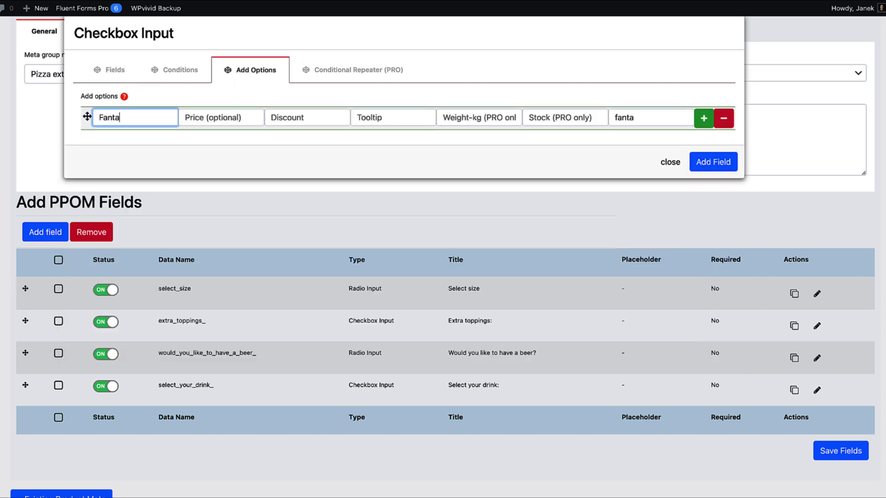
{"action": "key", "text": "Tab"}
{"action": "type", "text": "3.50"}
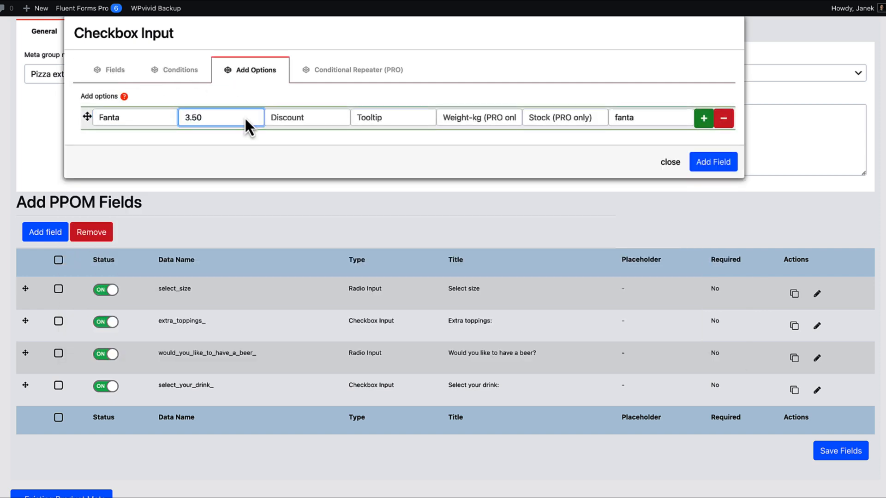
{"action": "left_click", "coordinate": [700, 117]}
{"action": "type", "text": "Sprite"}
{"action": "left_click", "coordinate": [703, 151]}
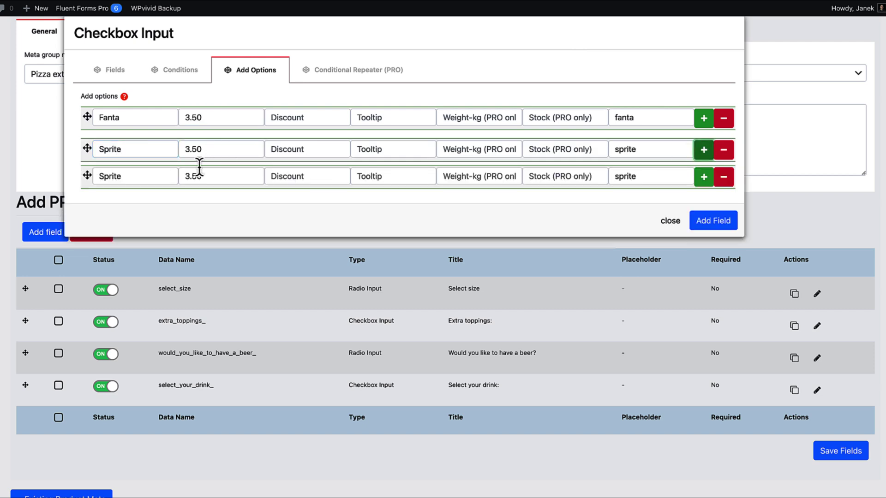
{"action": "double_click", "coordinate": [128, 177]}
{"action": "type", "text": "Coca-Cola"}
{"action": "left_click", "coordinate": [257, 175]}
- Add the Drink field, move it right after extra toppings, and save all fields
{"action": "left_click", "coordinate": [712, 220]}
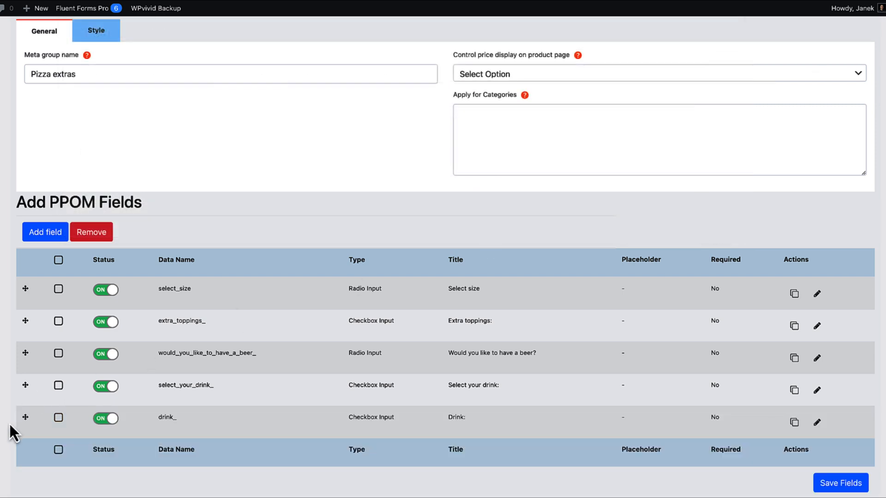
{"action": "mouse_move", "coordinate": [25, 417]}
{"action": "left_mouse_down"}
{"action": "mouse_move", "coordinate": [37, 373]}
{"action": "mouse_move", "coordinate": [26, 347]}
{"action": "left_mouse_up"}
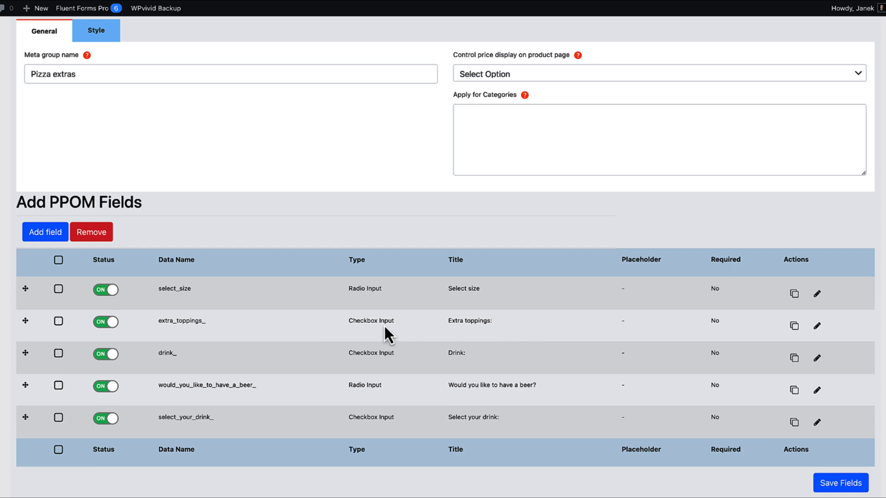
{"action": "scroll", "coordinate": [384, 324], "scroll_direction": "down", "scroll_amount": 2}
{"action": "left_click", "coordinate": [839, 400]}
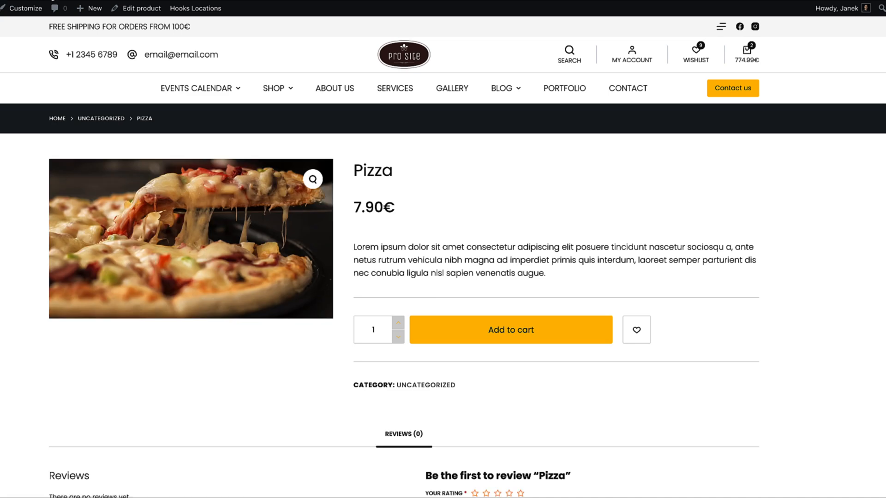
- In the Pizza product's PPOM Fields tab select Pizza extras, update, then reopen the group list
{"action": "left_click", "coordinate": [143, 15]}
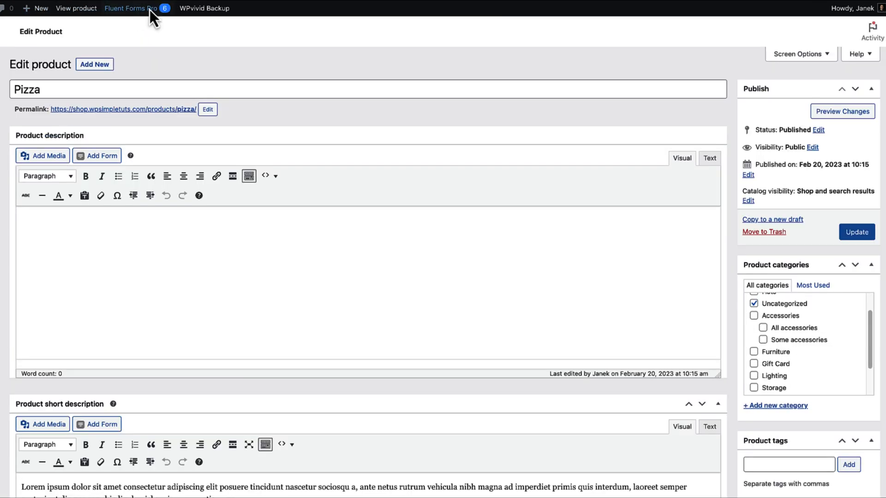
{"action": "scroll", "coordinate": [321, 285], "scroll_direction": "down", "scroll_amount": 5}
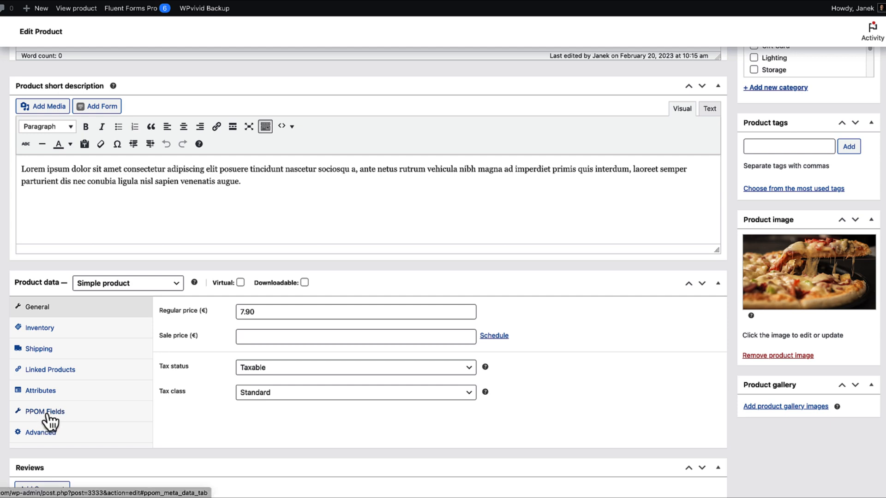
{"action": "left_click", "coordinate": [47, 414]}
{"action": "left_click", "coordinate": [186, 333]}
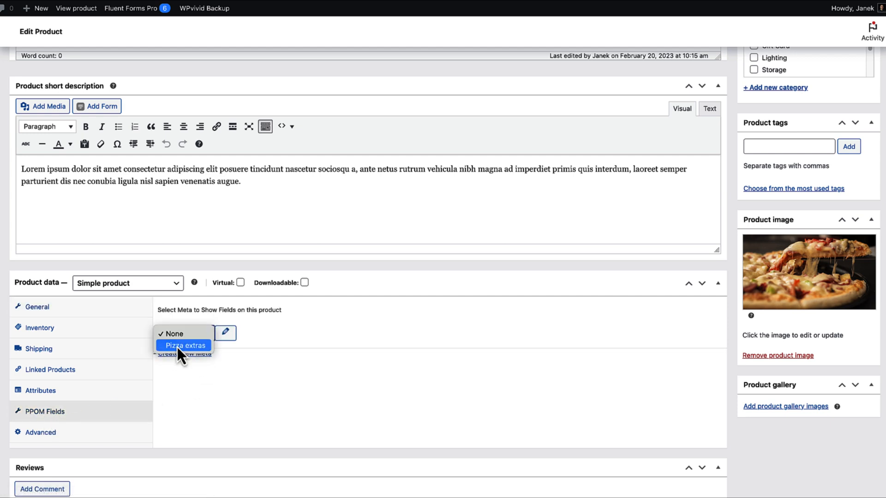
{"action": "left_click", "coordinate": [177, 346]}
{"action": "scroll", "coordinate": [389, 330], "scroll_direction": "up", "scroll_amount": 4}
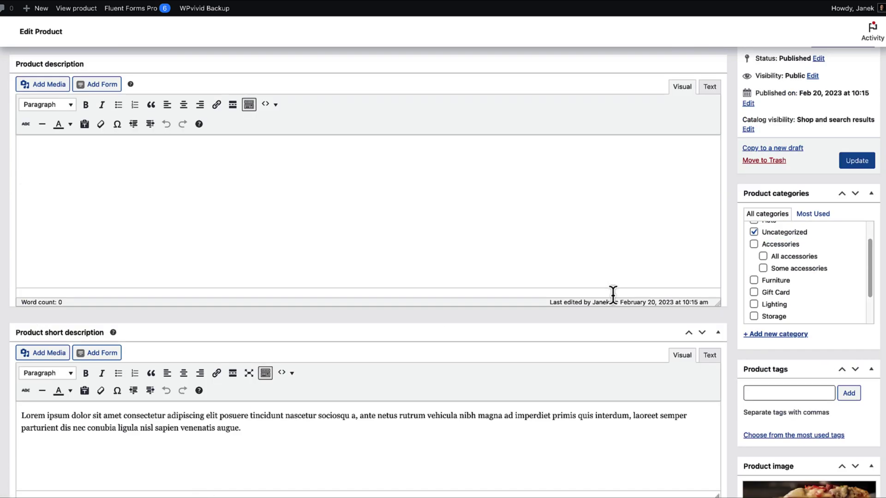
{"action": "left_click", "coordinate": [856, 160]}
{"action": "scroll", "coordinate": [80, 14], "scroll_direction": "down", "scroll_amount": 5}
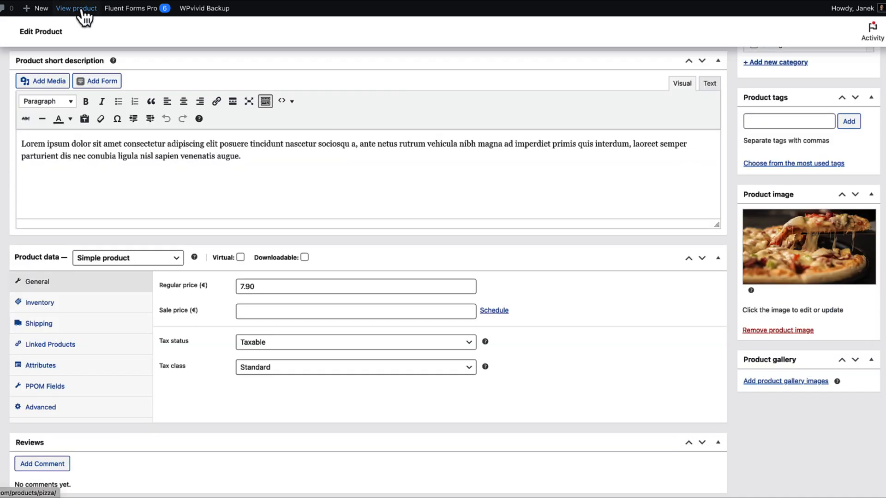
{"action": "scroll", "coordinate": [534, 236], "scroll_direction": "down", "scroll_amount": 2}
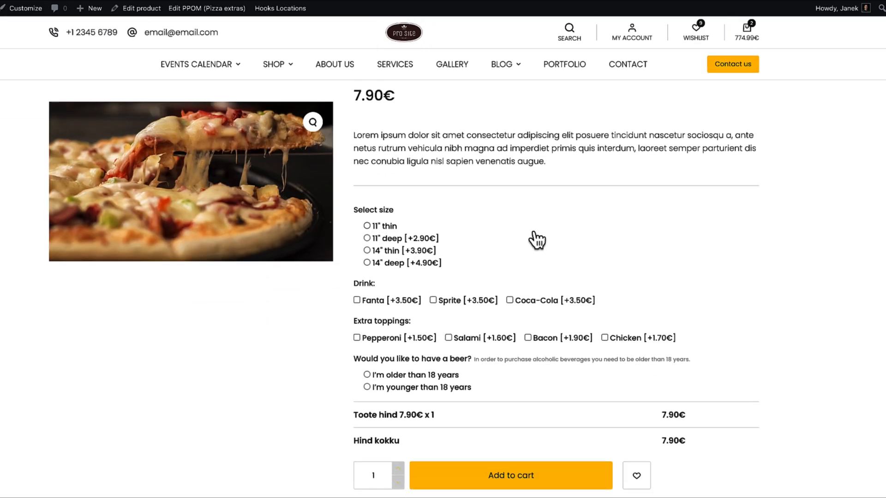
{"action": "scroll", "coordinate": [536, 237], "scroll_direction": "down", "scroll_amount": 1}
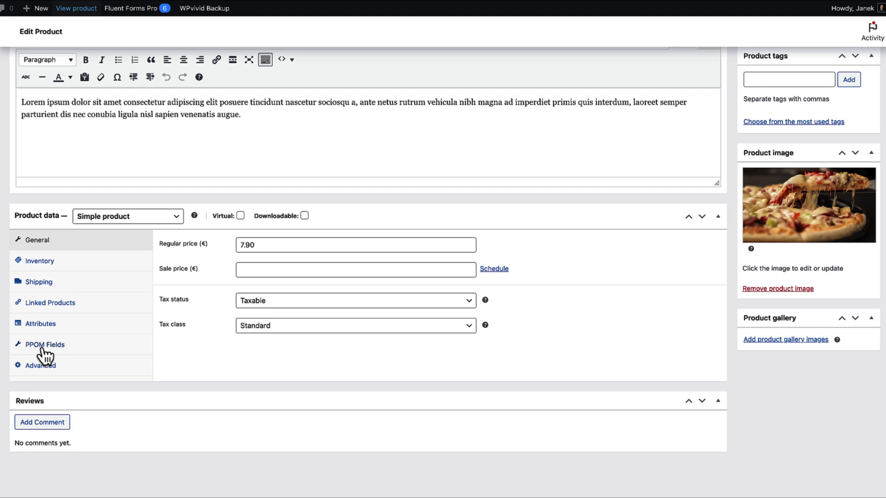
{"action": "left_click", "coordinate": [41, 345]}
{"action": "left_click", "coordinate": [214, 271]}
- Set the product's PPOM field group back to None, update, and return to the group list
{"action": "left_click", "coordinate": [202, 254]}
{"action": "scroll", "coordinate": [784, 367], "scroll_direction": "up", "scroll_amount": 6}
{"action": "left_click", "coordinate": [858, 271]}
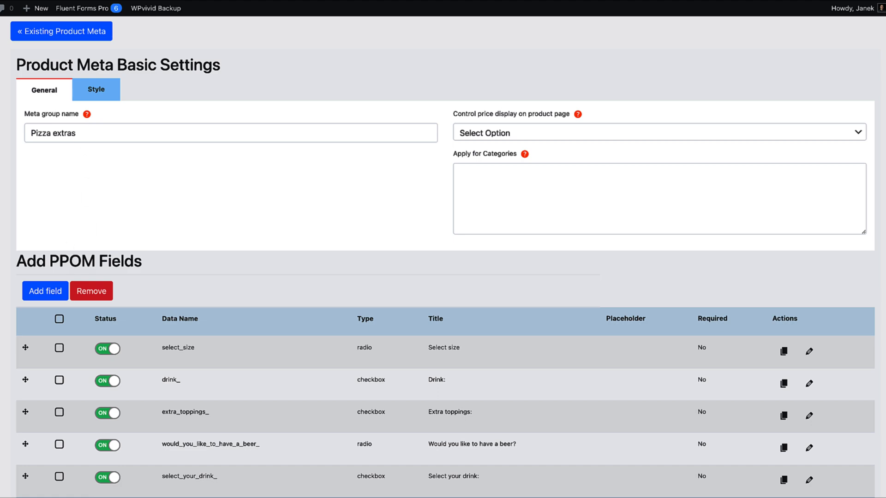
{"action": "left_click", "coordinate": [61, 31]}
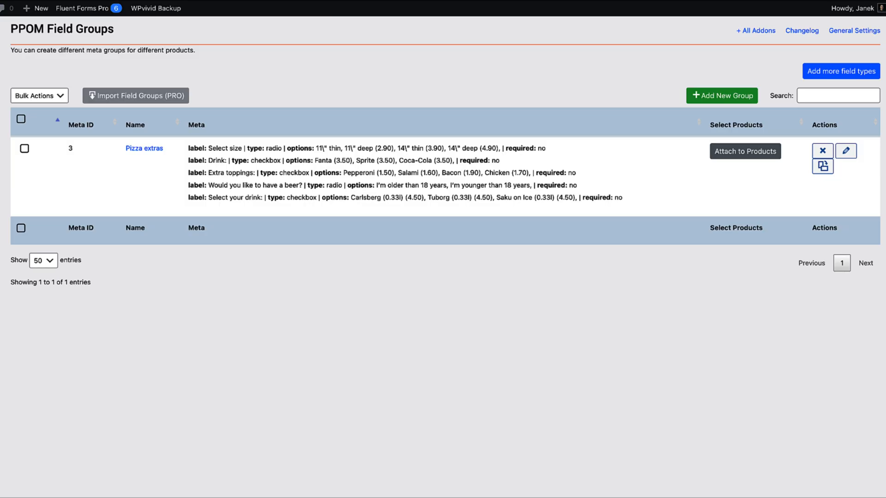
- Via Attach to Products, search 'pizza', tick Pizza, save and confirm the alert
{"action": "left_click", "coordinate": [747, 160]}
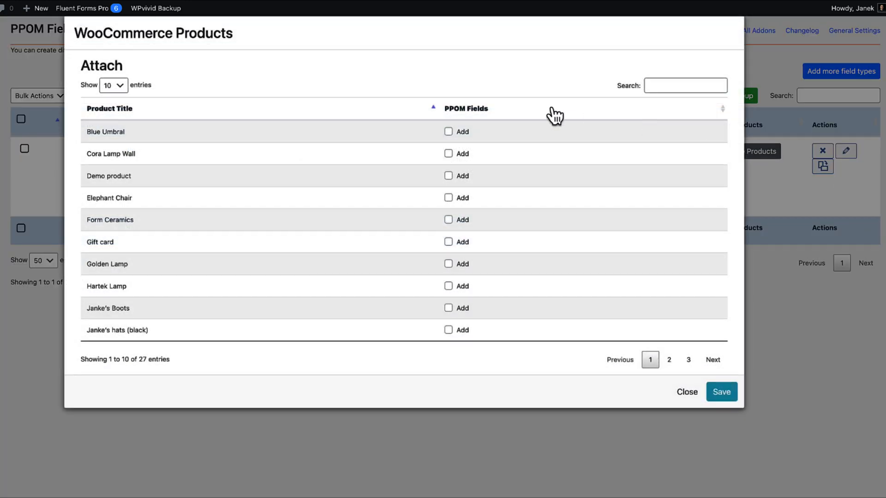
{"action": "left_click", "coordinate": [652, 86]}
{"action": "type", "text": "pizz"}
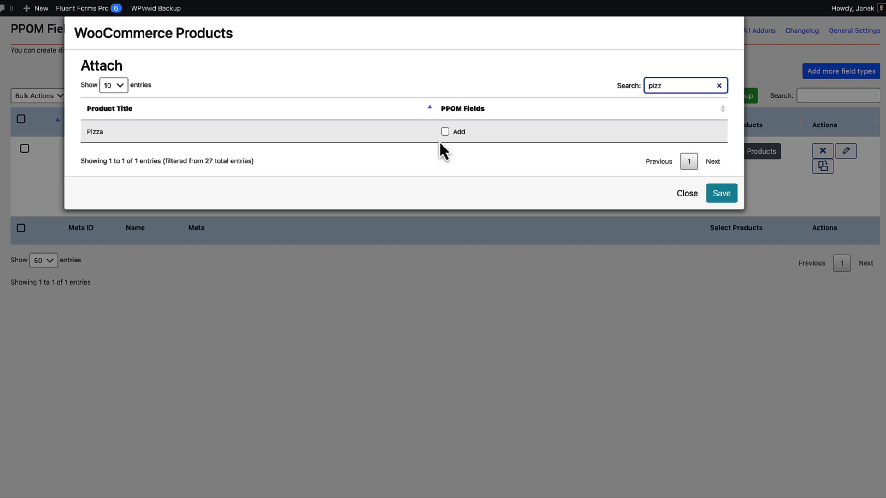
{"action": "left_click", "coordinate": [445, 131]}
{"action": "left_click", "coordinate": [724, 194]}
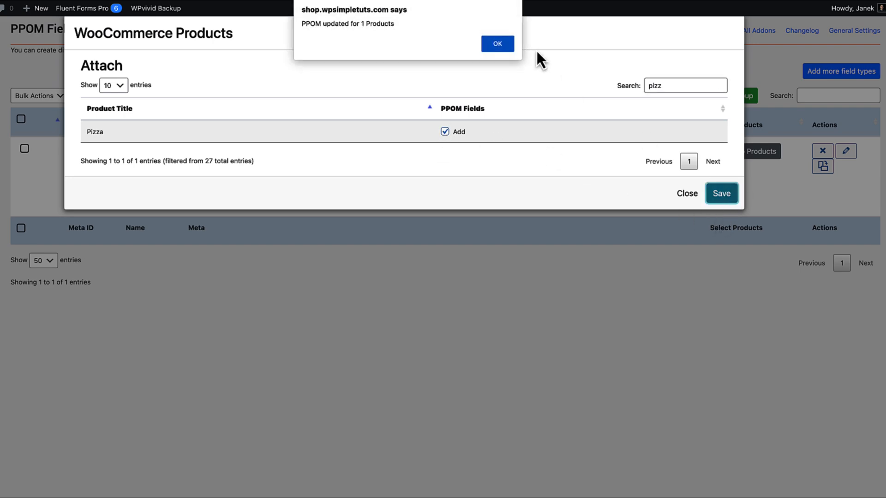
{"action": "left_click", "coordinate": [499, 45]}
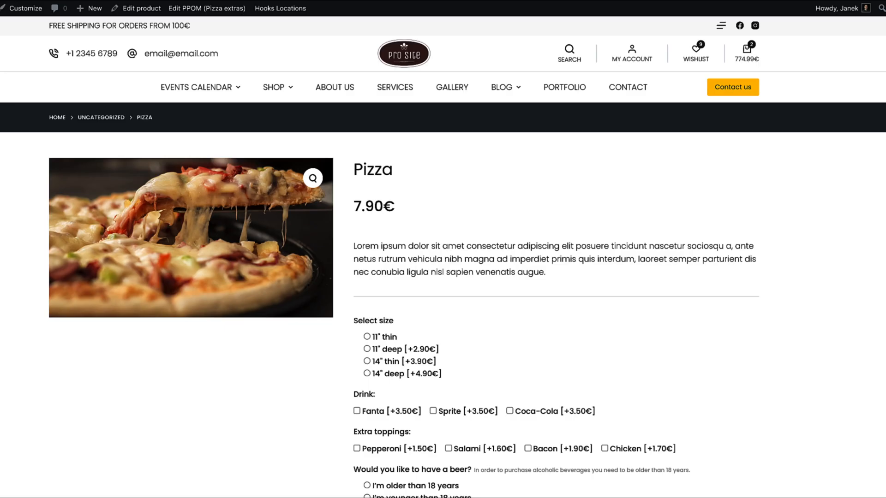
{"action": "scroll", "coordinate": [395, 256], "scroll_direction": "down", "scroll_amount": 3}
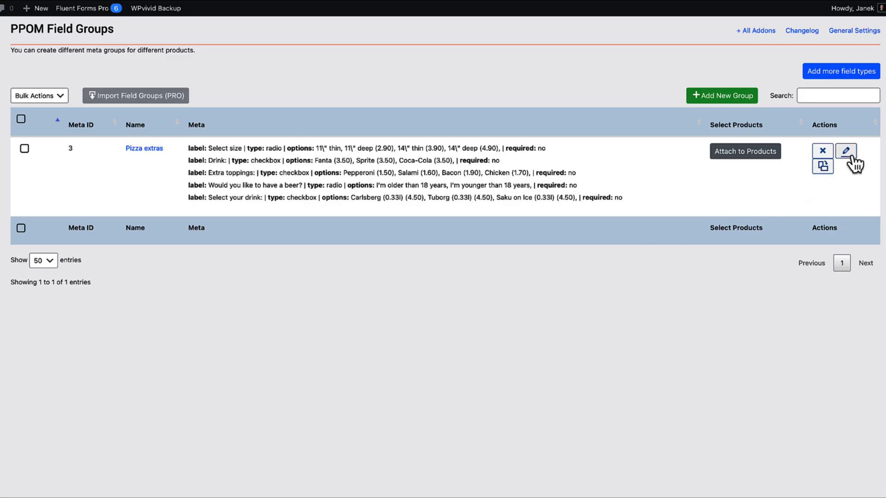
- Enter then clear a category in Apply for Categories, then select 11" deep for a 10.80€ total
{"action": "left_click", "coordinate": [846, 151]}
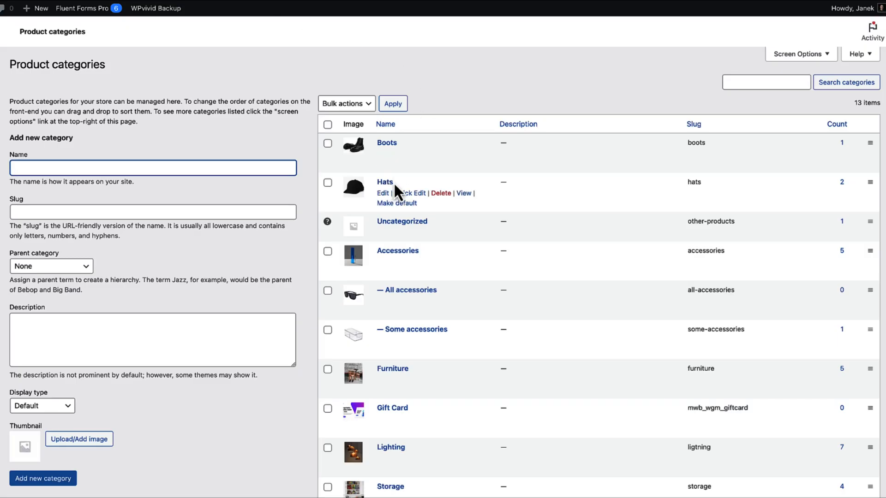
{"action": "left_click_drag", "start_coordinate": [709, 181], "coordinate": [666, 177]}
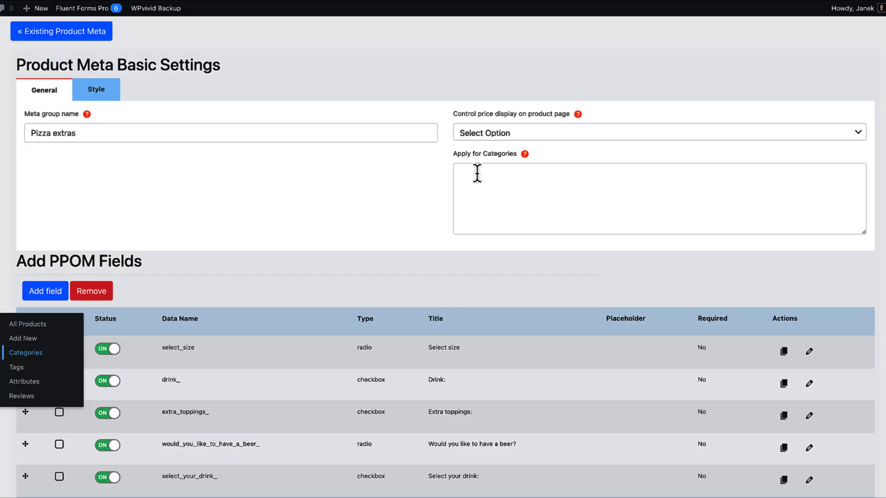
{"action": "left_click", "coordinate": [477, 173]}
{"action": "type", "text": "hats"}
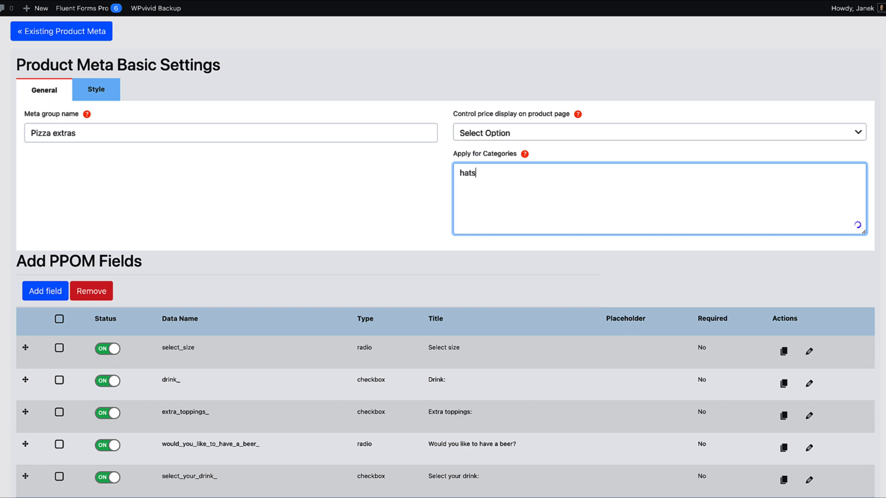
{"action": "key", "text": "BackSpace"}
{"action": "key", "text": "BackSpace"}
{"action": "key", "text": "BackSpace"}
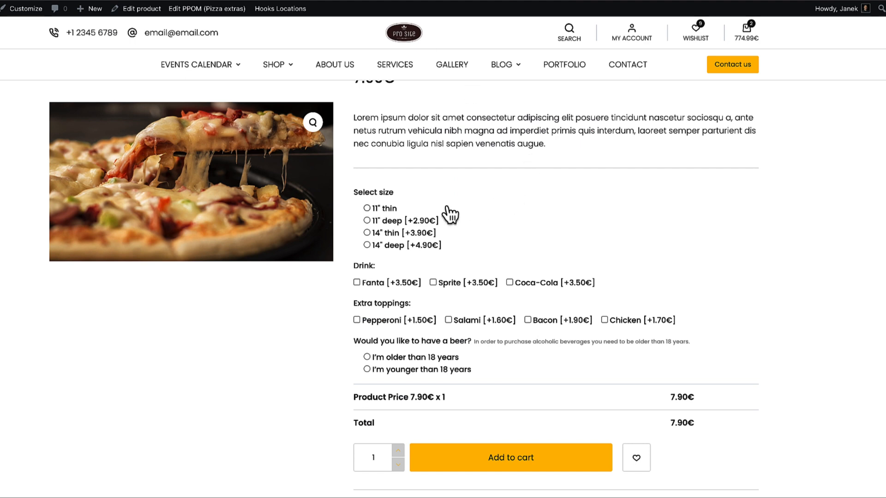
{"action": "left_click", "coordinate": [367, 221]}
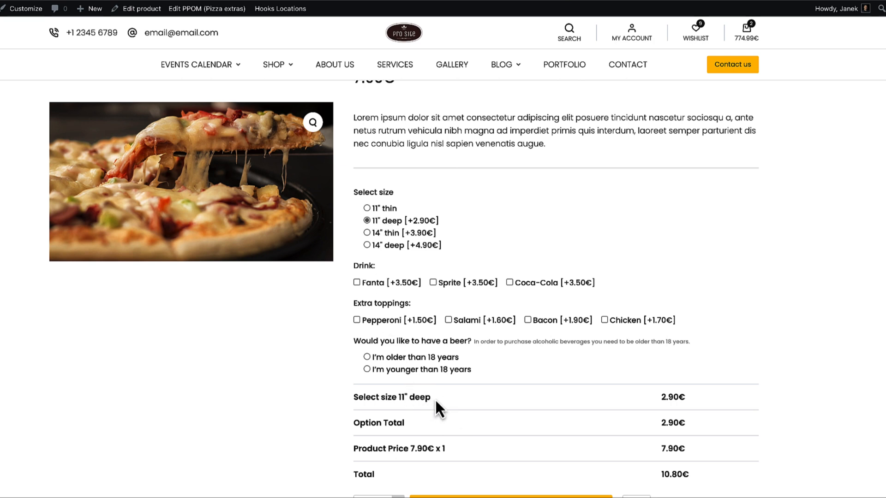
- Tick Fanta and Sprite, plus extra toppings Pepperoni, Salami and Bacon
{"action": "left_click_drag", "start_coordinate": [434, 397], "coordinate": [352, 405]}
{"action": "left_click", "coordinate": [392, 285]}
{"action": "left_click", "coordinate": [457, 283]}
{"action": "left_click", "coordinate": [374, 322]}
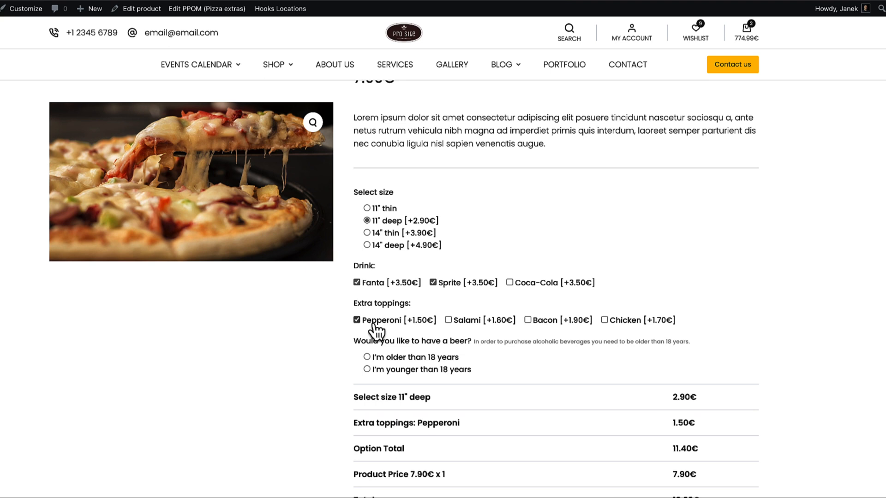
{"action": "left_click", "coordinate": [462, 321]}
{"action": "left_click", "coordinate": [550, 321]}
{"action": "scroll", "coordinate": [494, 344], "scroll_direction": "down", "scroll_amount": 2}
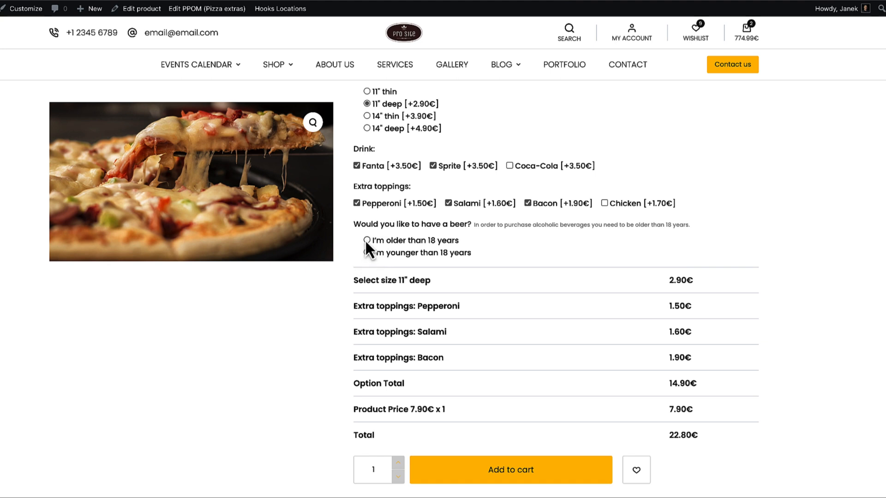
- Confirm being over 18 and choose Carlsberg, Tuborg and Saku on Ice
{"action": "left_click", "coordinate": [367, 240]}
{"action": "left_click", "coordinate": [386, 290]}
{"action": "left_click", "coordinate": [519, 290]}
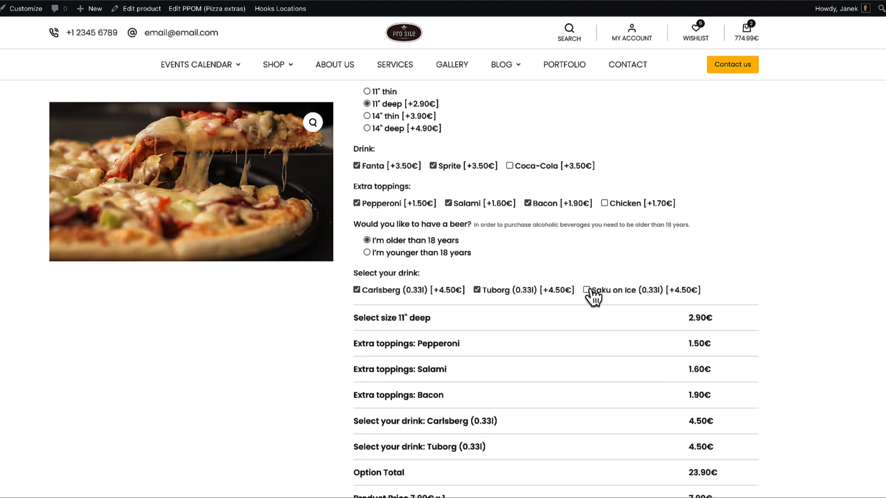
{"action": "left_click", "coordinate": [595, 292]}
{"action": "left_click_drag", "start_coordinate": [693, 226], "coordinate": [474, 238]}
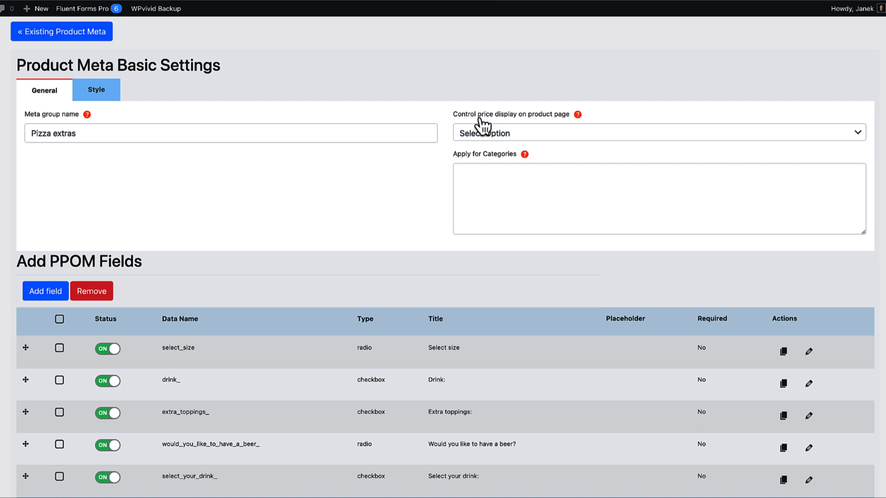
- Set price display to hide the price table, save, and test with Pepperoni and Salami
{"action": "left_click", "coordinate": [524, 138]}
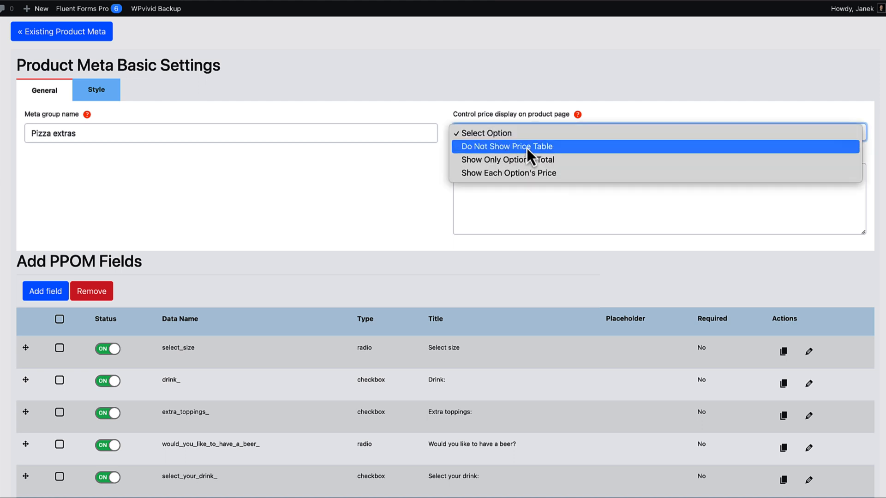
{"action": "left_click", "coordinate": [527, 148]}
{"action": "scroll", "coordinate": [692, 263], "scroll_direction": "down", "scroll_amount": 5}
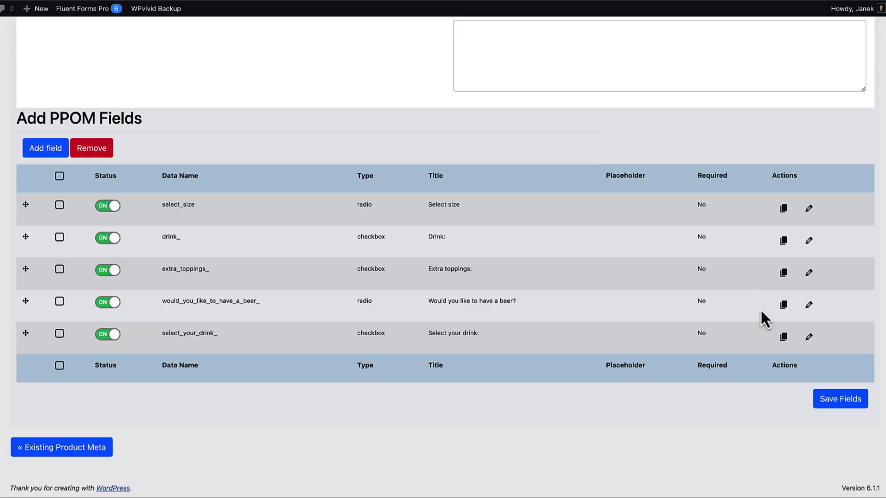
{"action": "left_click", "coordinate": [838, 400]}
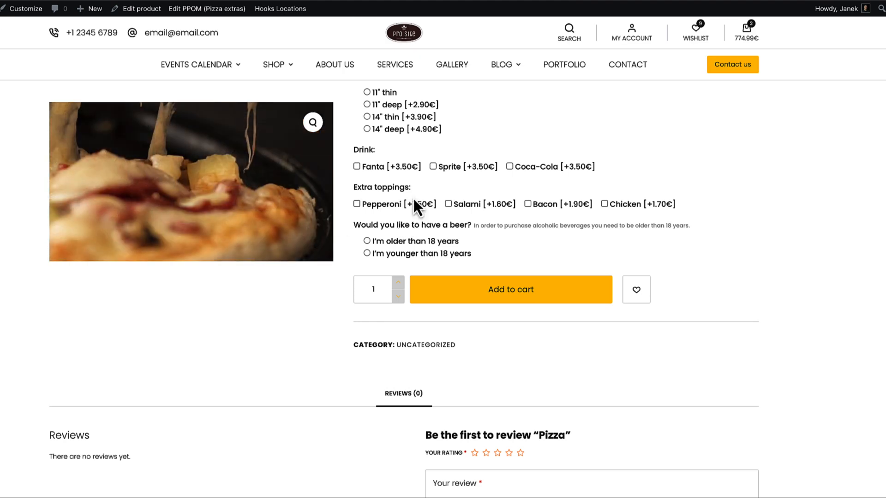
{"action": "left_click", "coordinate": [416, 204]}
{"action": "left_click", "coordinate": [473, 205]}
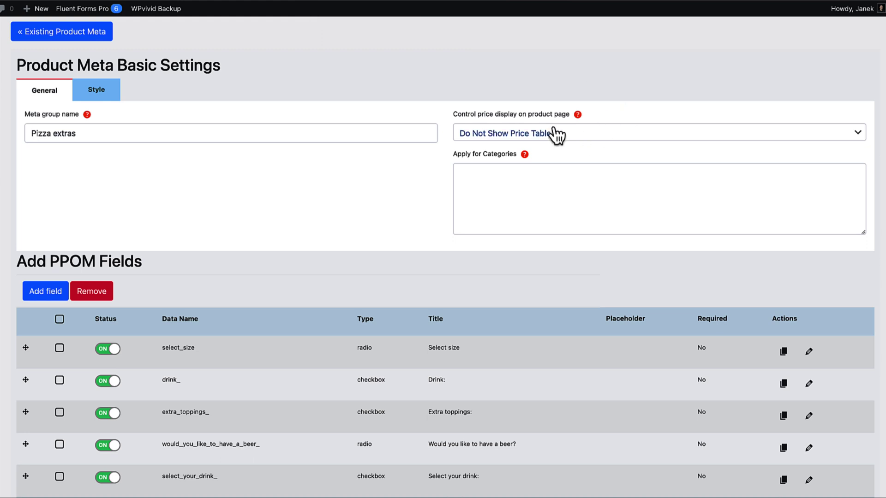
- Switch to showing only the options' total, save, reload and test Sprite, Salami, Bacon, Chicken
{"action": "left_click", "coordinate": [556, 134]}
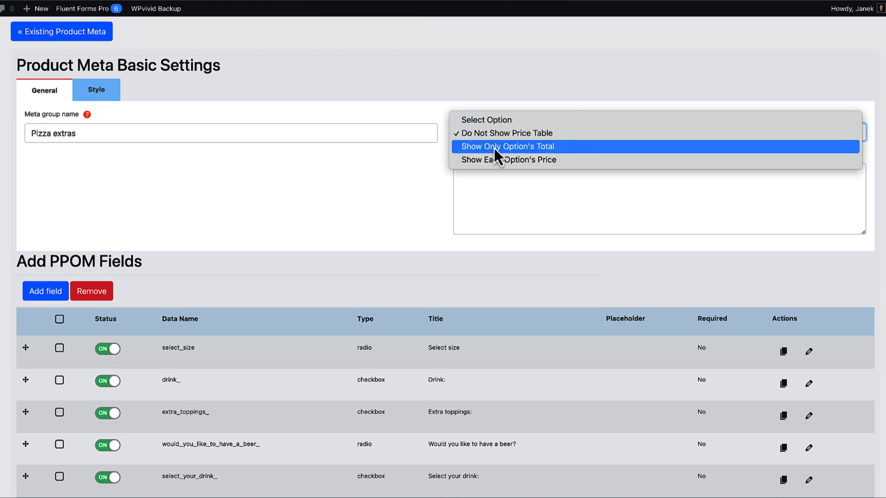
{"action": "left_click", "coordinate": [494, 148]}
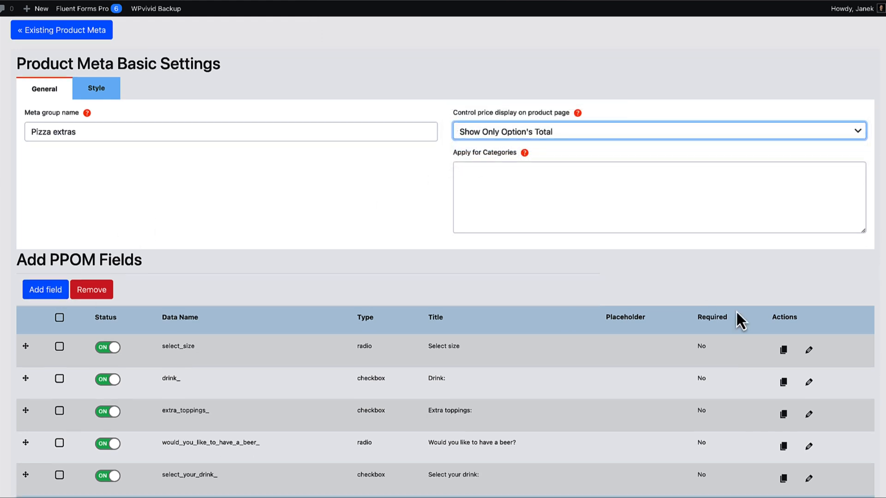
{"action": "scroll", "coordinate": [826, 388], "scroll_direction": "down", "scroll_amount": 3}
{"action": "left_click", "coordinate": [838, 399]}
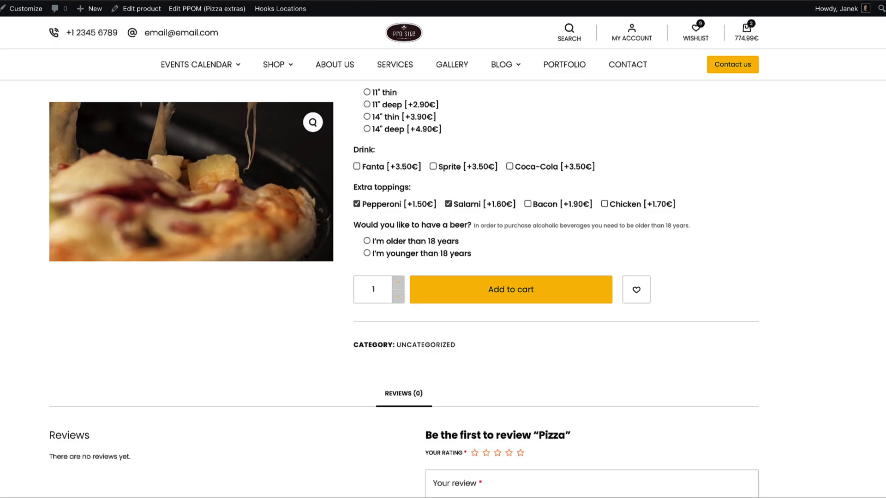
{"action": "key", "text": "F5"}
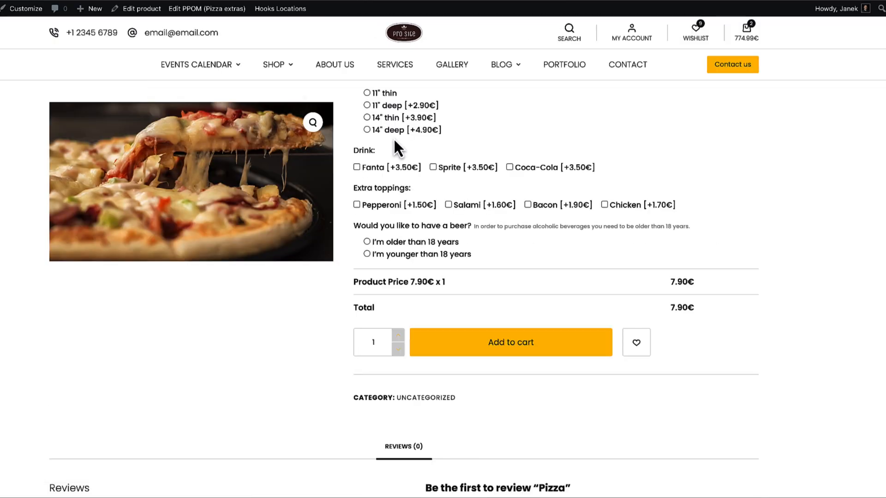
{"action": "left_click", "coordinate": [443, 169]}
{"action": "left_click", "coordinate": [458, 206]}
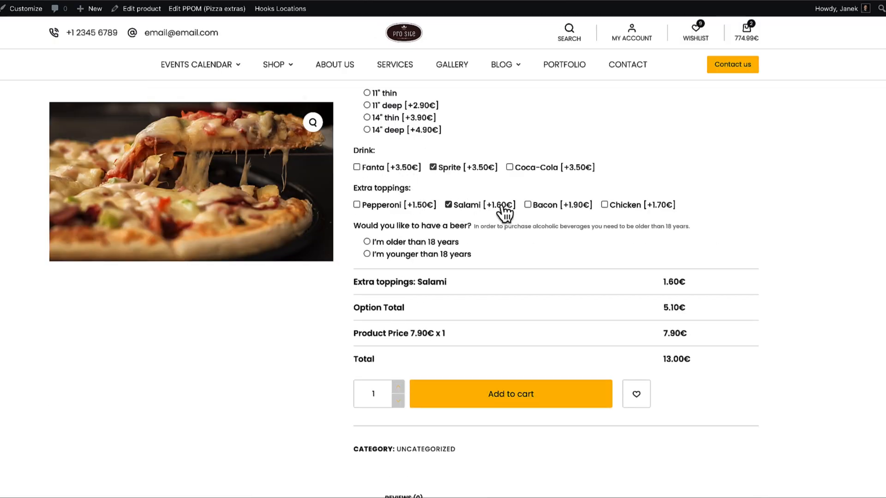
{"action": "left_click", "coordinate": [549, 206]}
{"action": "left_click", "coordinate": [638, 206]}
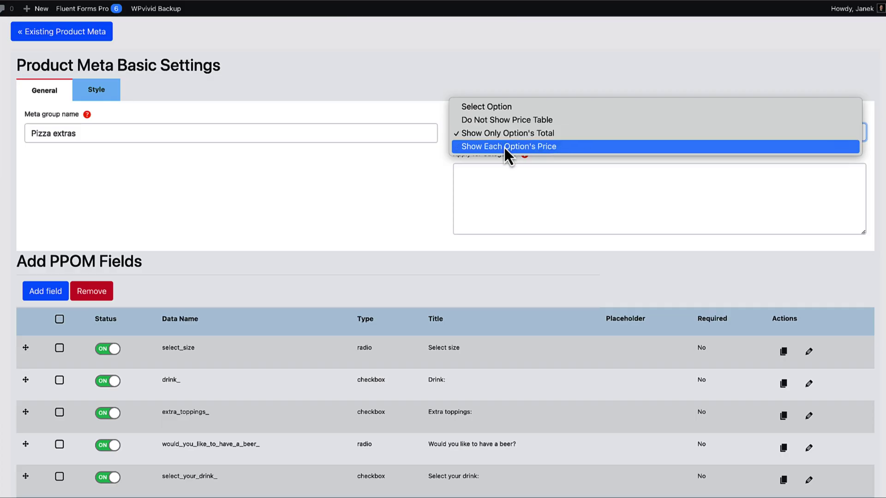
- Show each option's price, save, reload and pick 11" deep, Fanta, Bacon, over-18, Carlsberg, Tuborg
{"action": "left_click", "coordinate": [504, 148]}
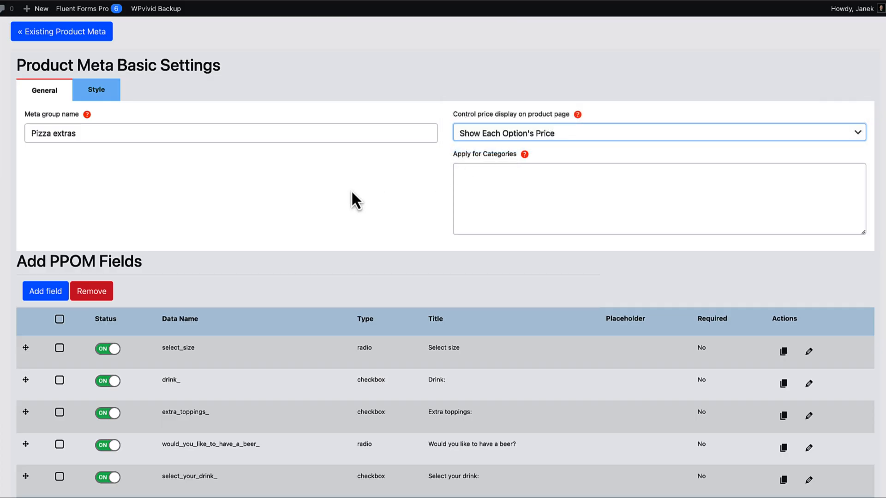
{"action": "scroll", "coordinate": [502, 240], "scroll_direction": "down", "scroll_amount": 3}
{"action": "left_click", "coordinate": [846, 398]}
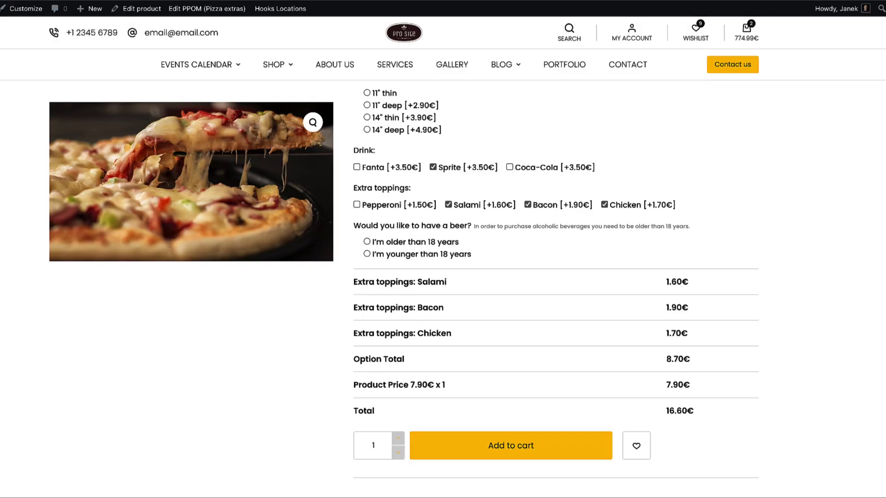
{"action": "key", "text": "F5"}
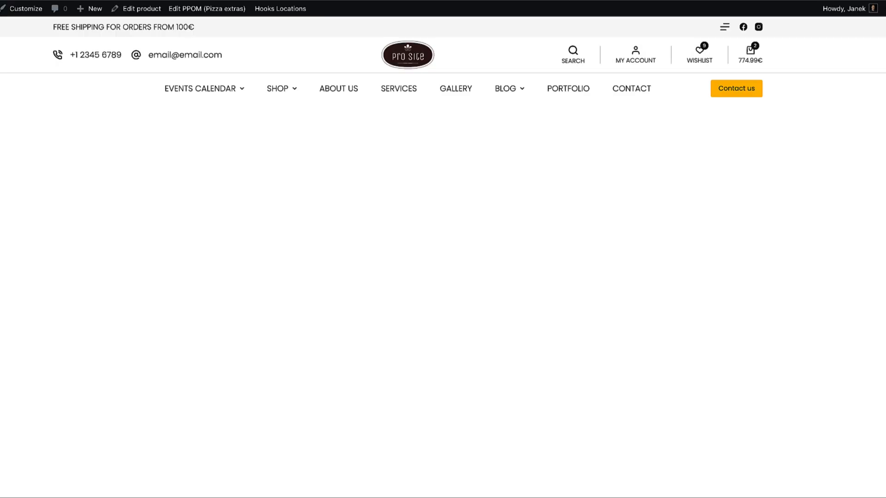
{"action": "left_click", "coordinate": [418, 107]}
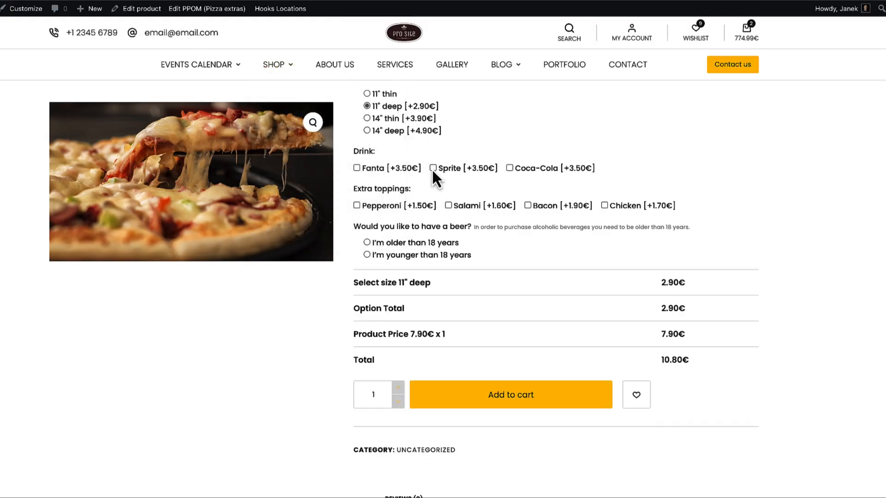
{"action": "left_click", "coordinate": [416, 169]}
{"action": "left_click", "coordinate": [528, 205]}
{"action": "left_click", "coordinate": [377, 243]}
{"action": "left_click", "coordinate": [418, 293]}
{"action": "left_click", "coordinate": [515, 293]}
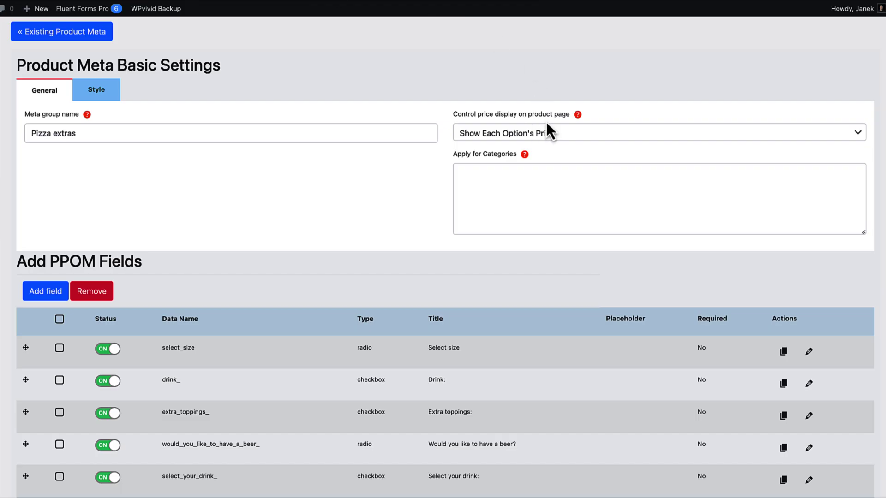
- Reset Control price display to 'Select Option' and save the fields
{"action": "left_click", "coordinate": [512, 134]}
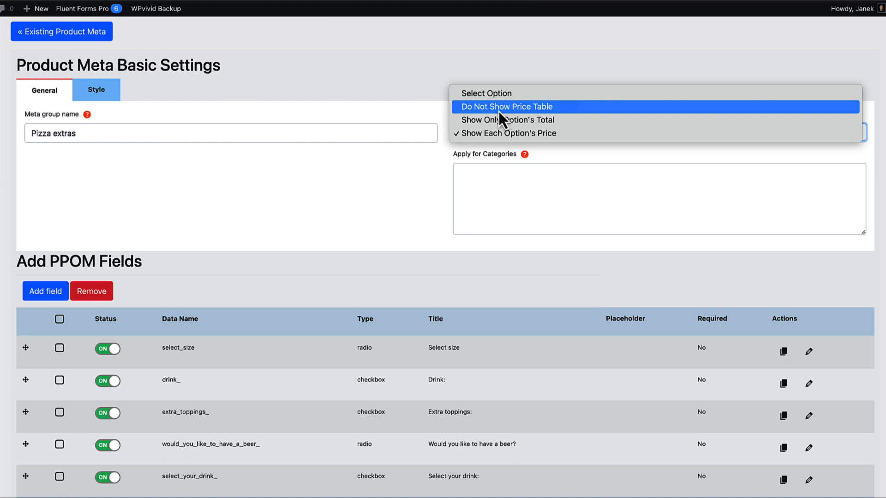
{"action": "left_click", "coordinate": [495, 97]}
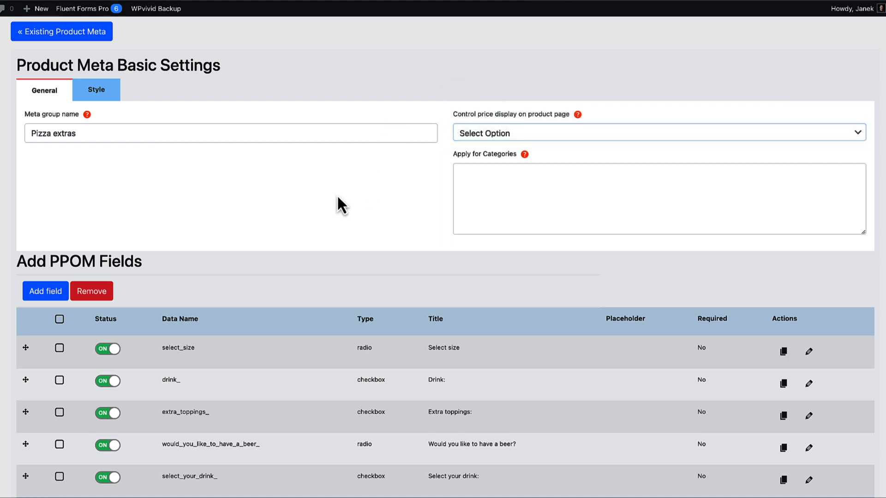
{"action": "scroll", "coordinate": [408, 214], "scroll_direction": "down", "scroll_amount": 3}
{"action": "left_click", "coordinate": [833, 401]}
- In PPOM General Settings review the Product Price, Total, Total Discount and Option Total Suffix labels
{"action": "left_click", "coordinate": [62, 31]}
{"action": "left_click", "coordinate": [850, 36]}
{"action": "scroll", "coordinate": [585, 187], "scroll_direction": "down", "scroll_amount": 5}
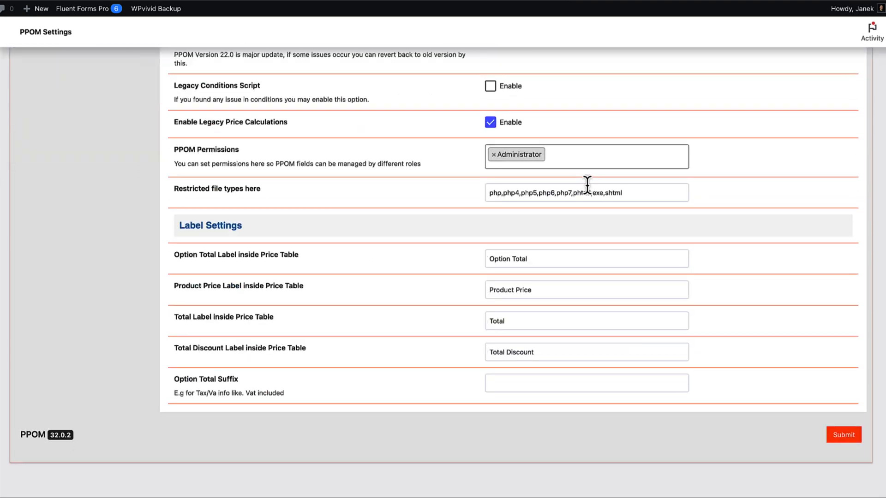
{"action": "left_click_drag", "start_coordinate": [531, 259], "coordinate": [483, 262]}
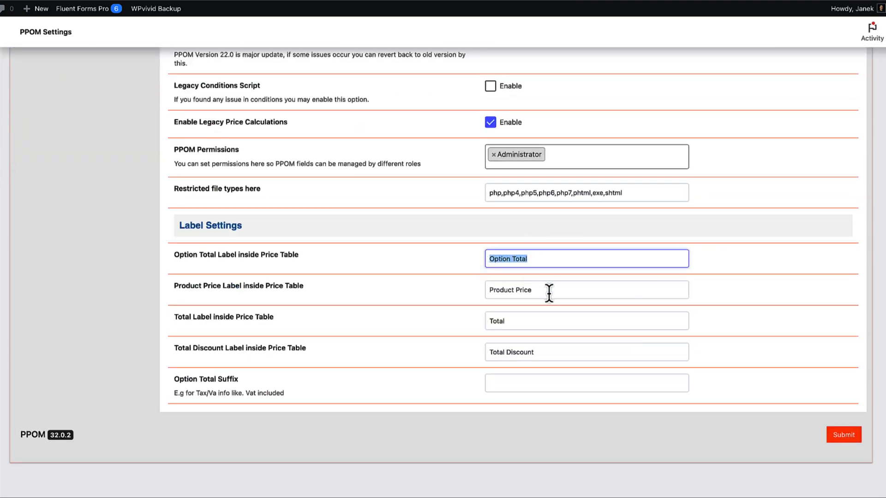
{"action": "left_click_drag", "start_coordinate": [549, 293], "coordinate": [464, 297]}
{"action": "double_click", "coordinate": [510, 321]}
{"action": "left_click_drag", "start_coordinate": [546, 348], "coordinate": [470, 349]}
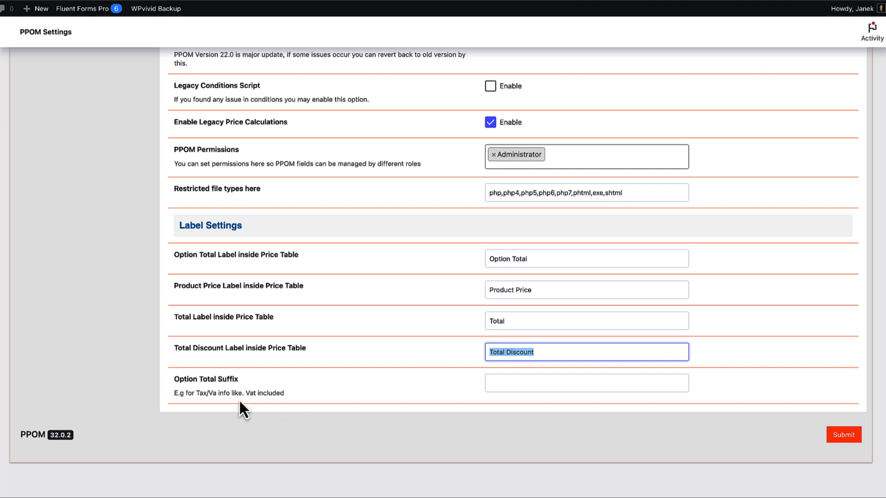
{"action": "left_click", "coordinate": [512, 381]}
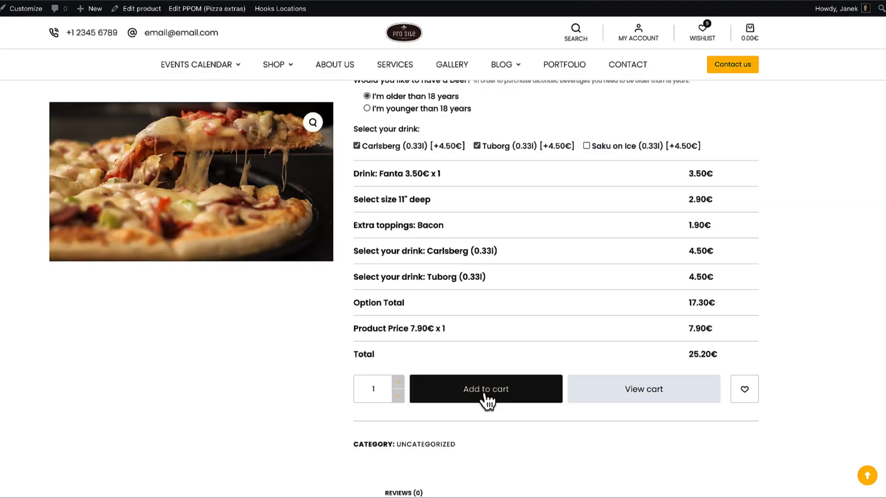
- Add the pizza to the cart, check its chosen options in the cart, and proceed to checkout
{"action": "left_click", "coordinate": [483, 400]}
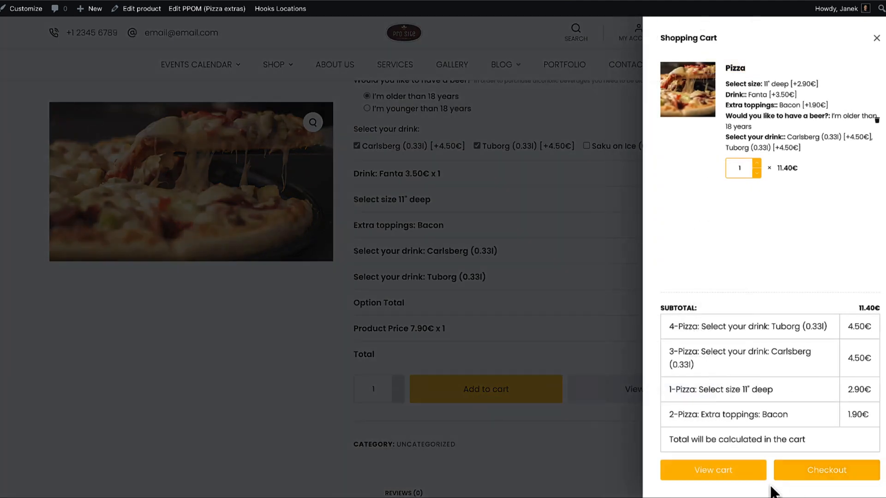
{"action": "left_click", "coordinate": [728, 475]}
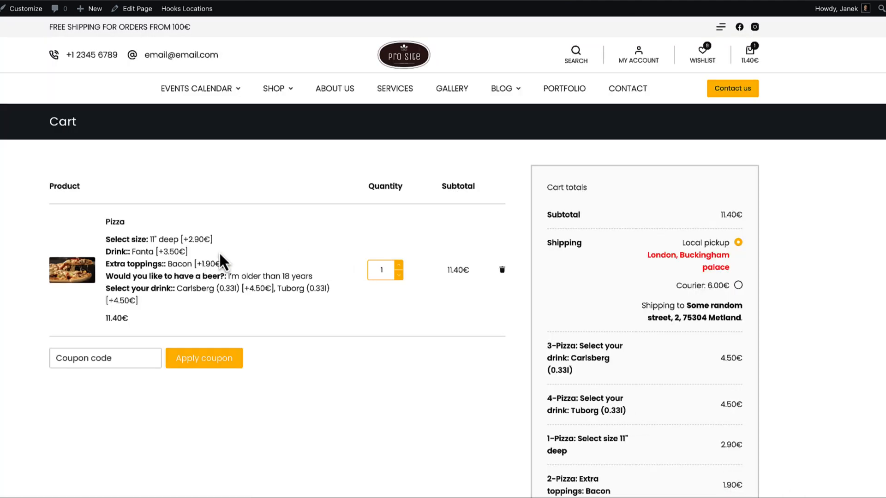
{"action": "left_click_drag", "start_coordinate": [162, 307], "coordinate": [104, 248]}
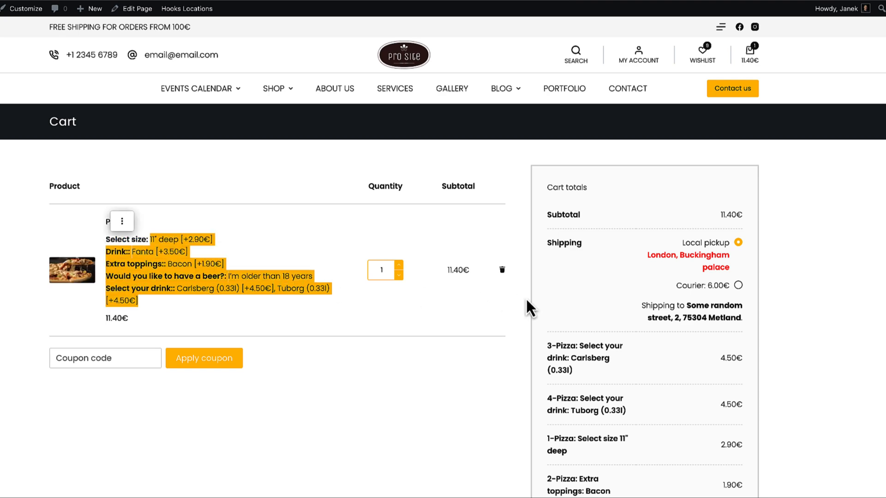
{"action": "scroll", "coordinate": [842, 309], "scroll_direction": "down", "scroll_amount": 2}
{"action": "scroll", "coordinate": [801, 342], "scroll_direction": "down", "scroll_amount": 3}
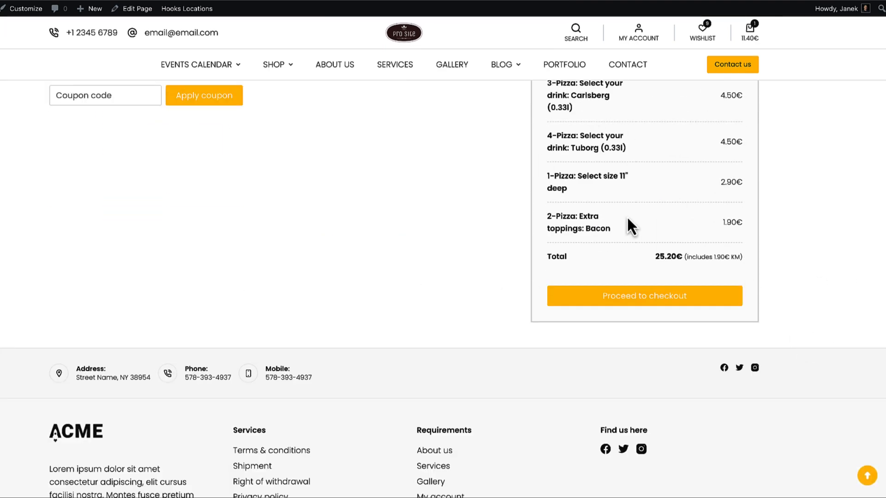
{"action": "left_click", "coordinate": [659, 298]}
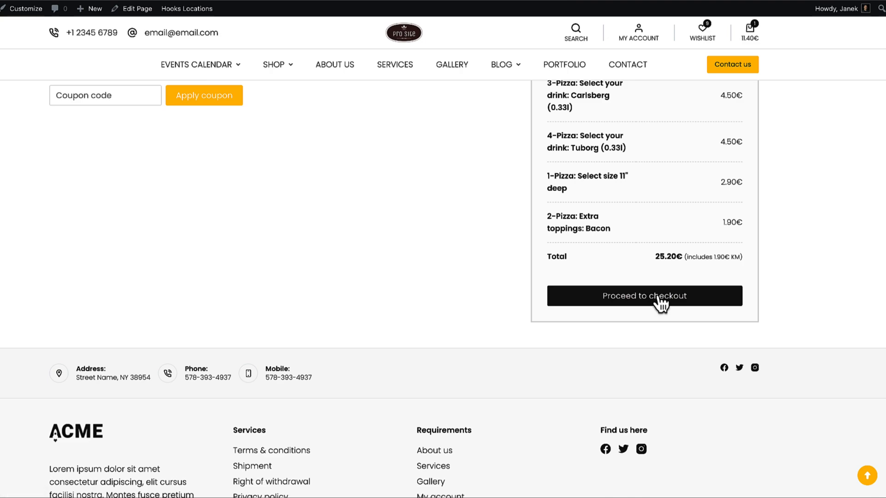
{"action": "scroll", "coordinate": [340, 242], "scroll_direction": "down", "scroll_amount": 3}
{"action": "left_click_drag", "start_coordinate": [432, 107], "coordinate": [528, 144]}
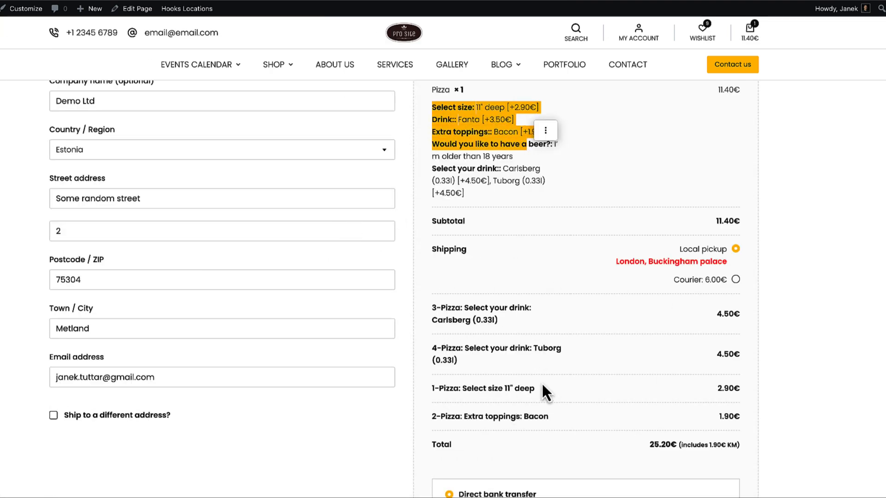
{"action": "scroll", "coordinate": [761, 284], "scroll_direction": "down", "scroll_amount": 3}
{"action": "scroll", "coordinate": [821, 276], "scroll_direction": "down", "scroll_amount": 2}
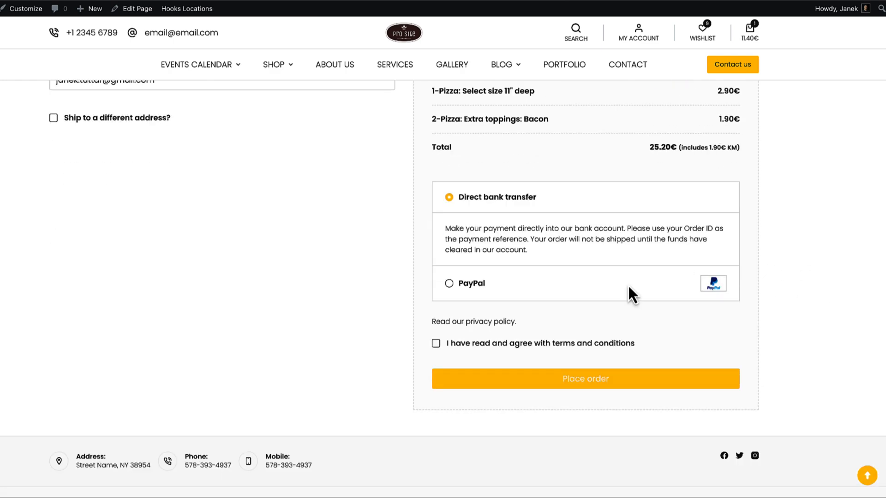
- Accept the terms, place the order and review its add-on fee rows
{"action": "left_click", "coordinate": [448, 344]}
{"action": "left_click", "coordinate": [579, 379]}
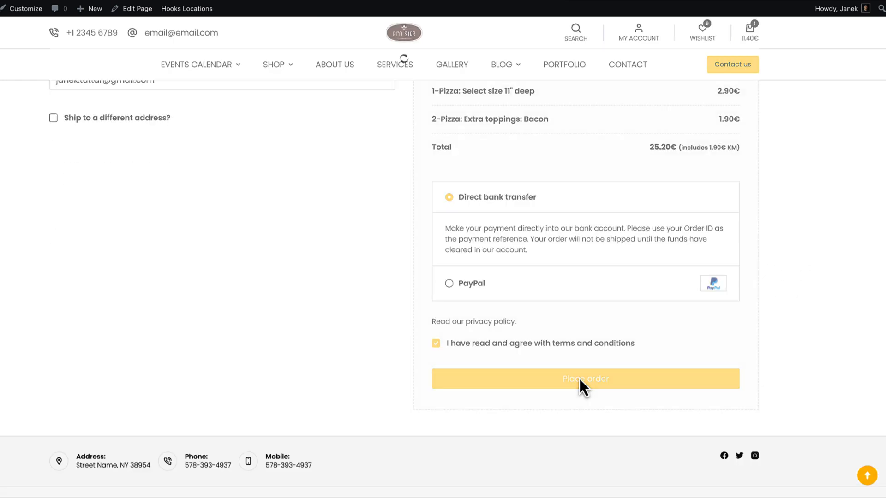
{"action": "scroll", "coordinate": [580, 380], "scroll_direction": "down", "scroll_amount": 5}
{"action": "left_click_drag", "start_coordinate": [310, 331], "coordinate": [41, 290]}
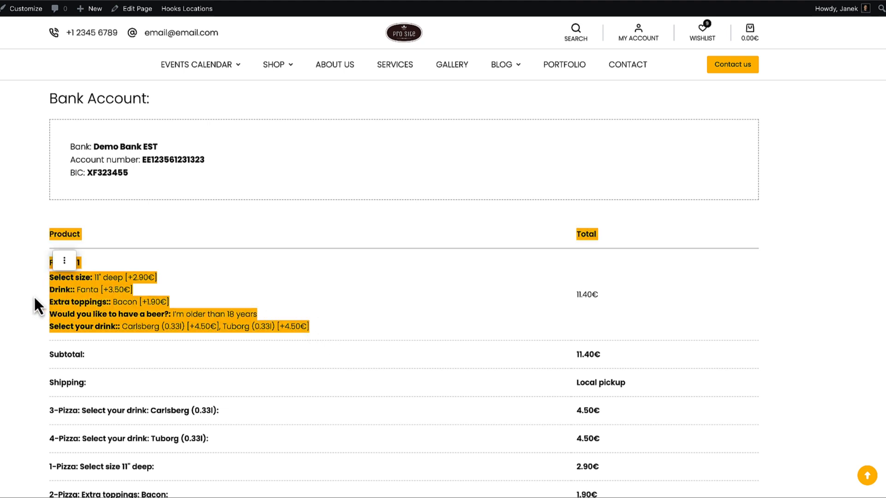
{"action": "left_click_drag", "start_coordinate": [48, 408], "coordinate": [228, 487]}
{"action": "left_click", "coordinate": [270, 362]}
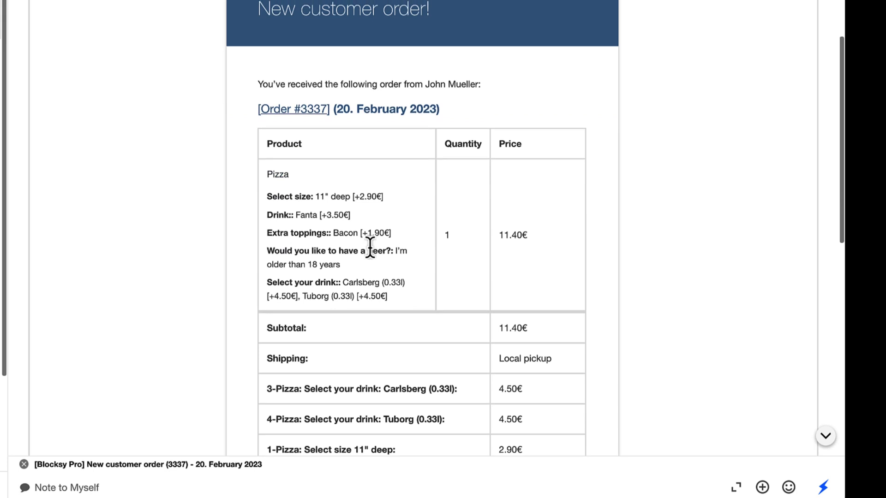
{"action": "scroll", "coordinate": [372, 251], "scroll_direction": "down", "scroll_amount": 2}
{"action": "scroll", "coordinate": [370, 249], "scroll_direction": "down", "scroll_amount": 2}
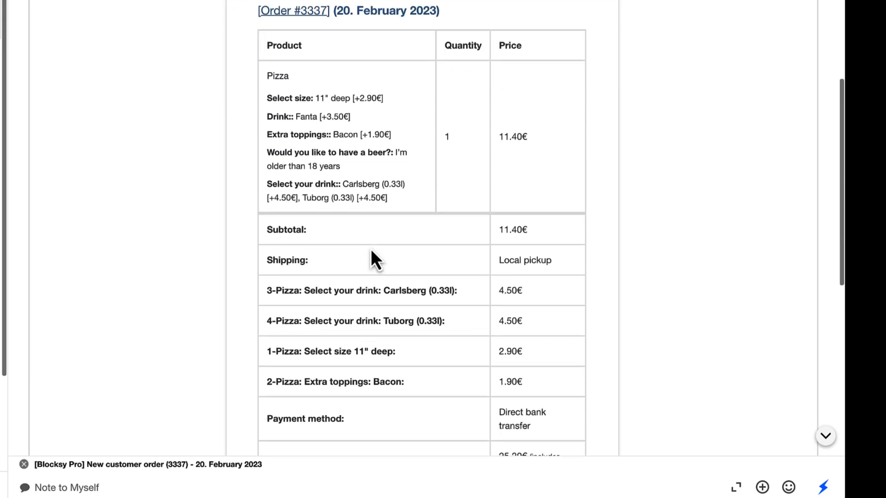
{"action": "scroll", "coordinate": [331, 152], "scroll_direction": "down", "scroll_amount": 1}
{"action": "scroll", "coordinate": [361, 167], "scroll_direction": "down", "scroll_amount": 2}
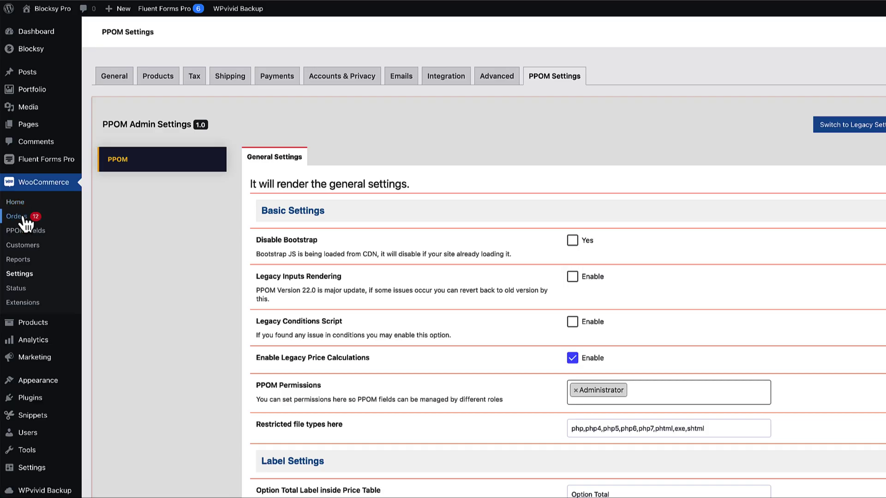
- Open WooCommerce Orders and order #3337 to review the saved pizza selections
{"action": "left_click", "coordinate": [23, 220]}
{"action": "left_click", "coordinate": [191, 167]}
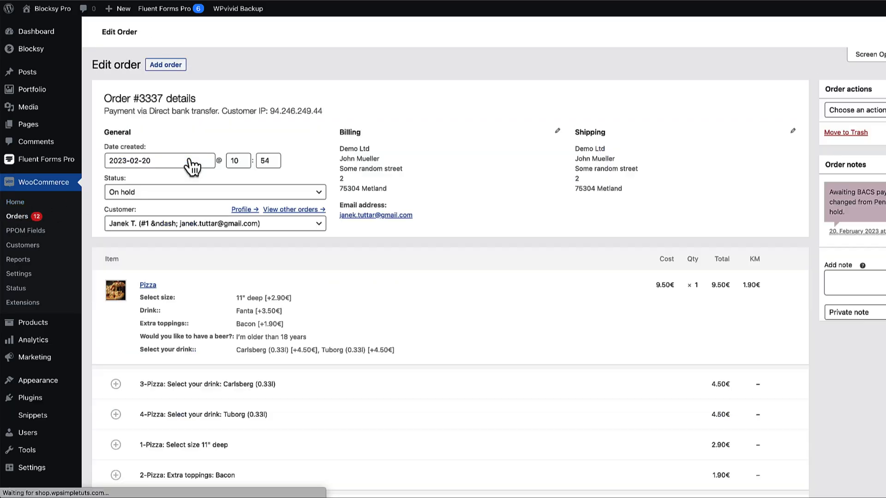
{"action": "scroll", "coordinate": [176, 257], "scroll_direction": "down", "scroll_amount": 3}
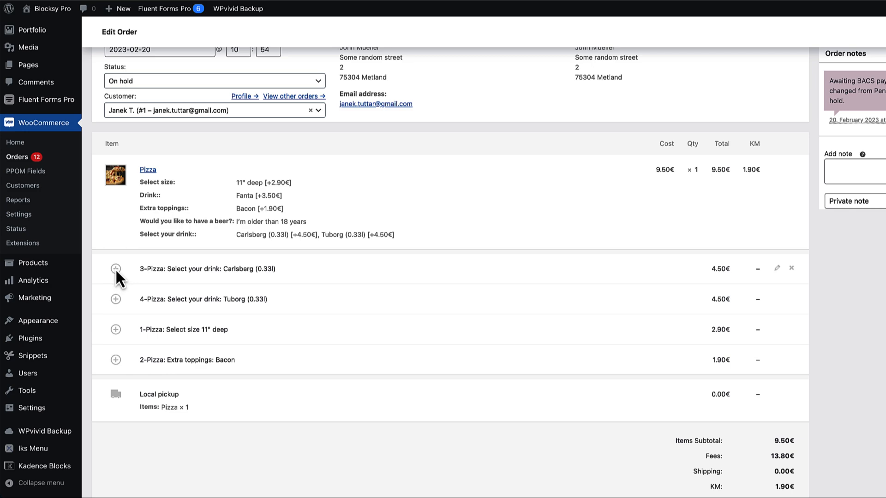
{"action": "scroll", "coordinate": [566, 276], "scroll_direction": "up", "scroll_amount": 3}
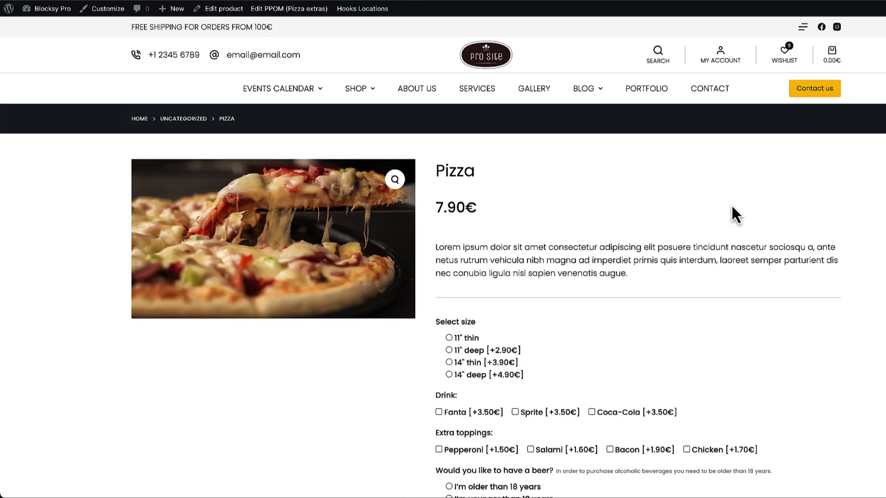
{"action": "scroll", "coordinate": [732, 208], "scroll_direction": "down", "scroll_amount": 2}
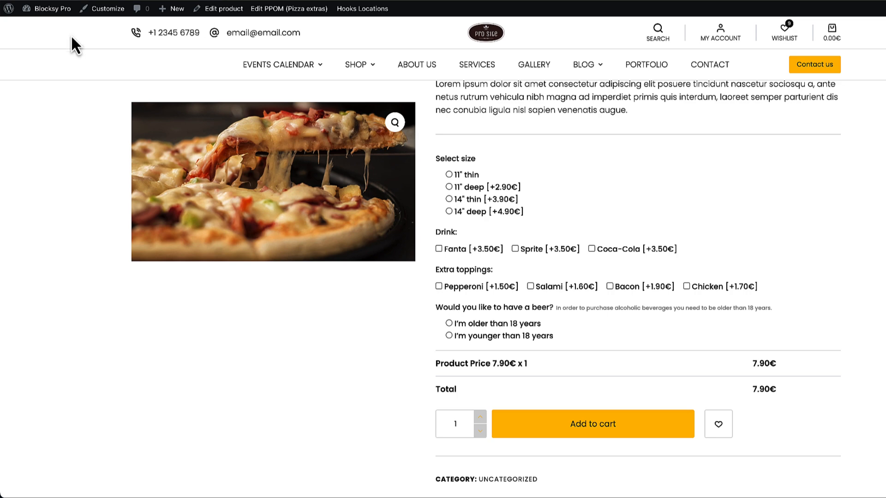
- In Customizer > Additional CSS, replace the contents with the PPOM styling rules and review the preview
{"action": "left_click", "coordinate": [105, 9]}
{"action": "scroll", "coordinate": [90, 367], "scroll_direction": "down", "scroll_amount": 10}
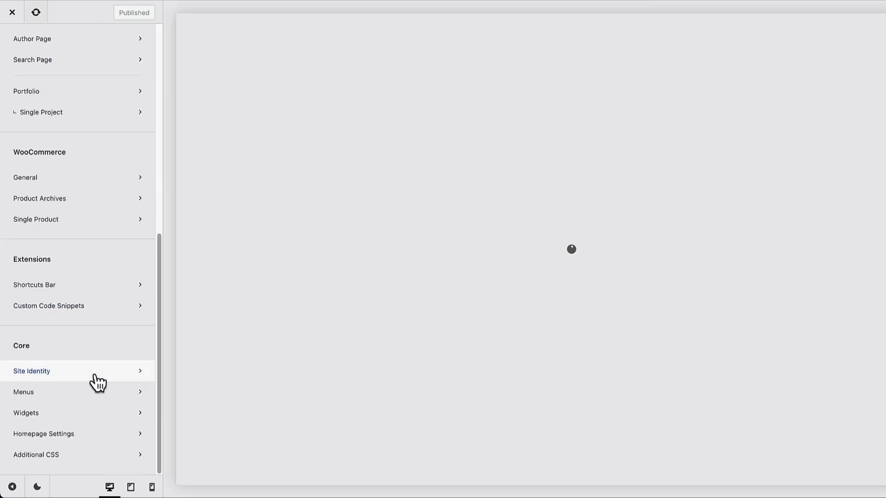
{"action": "left_click", "coordinate": [63, 455]}
{"action": "key", "text": "ctrl+a"}
{"action": "type", "text": "label.form-control-label {   font-weight: 600;   padding: 10px;   border-radius: 10px 10px 0px 0px;   background: #E1D9D1;   margin-bottom: 1em; } .ppom-wrapper .form-group {     margin-bottom: 1rem;     border: 1px solid #ebebeb;   padding-bottom: 20px;     border-radius: 10px;   background: #f9f9f9; } .ppom-wrapper .form-check-inline {     padding-left: 20px; }"}
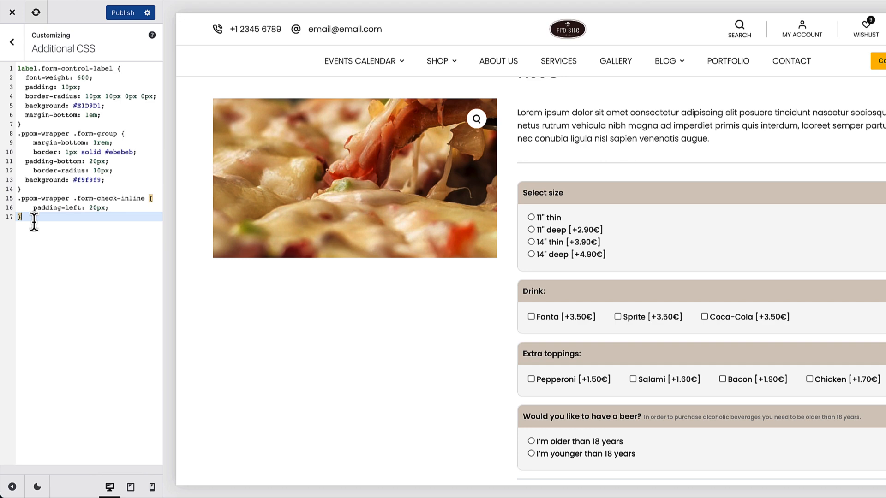
{"action": "left_click_drag", "start_coordinate": [34, 222], "coordinate": [9, 63]}
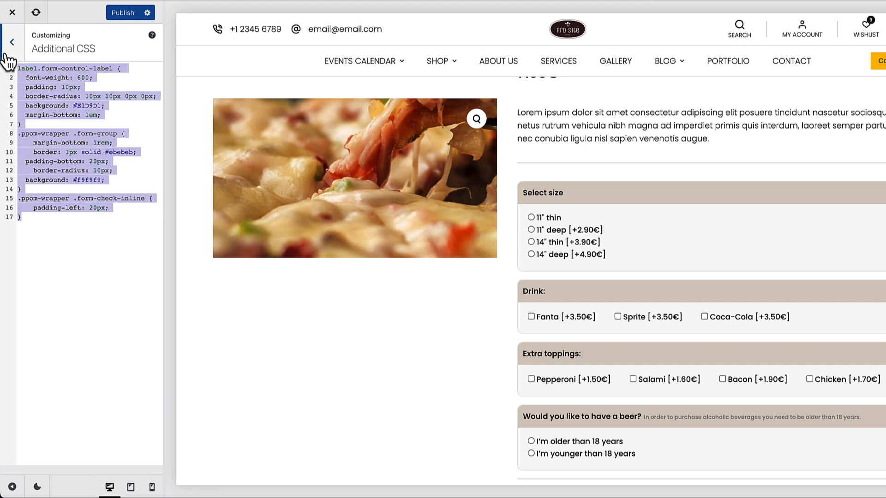
{"action": "left_click", "coordinate": [83, 240]}
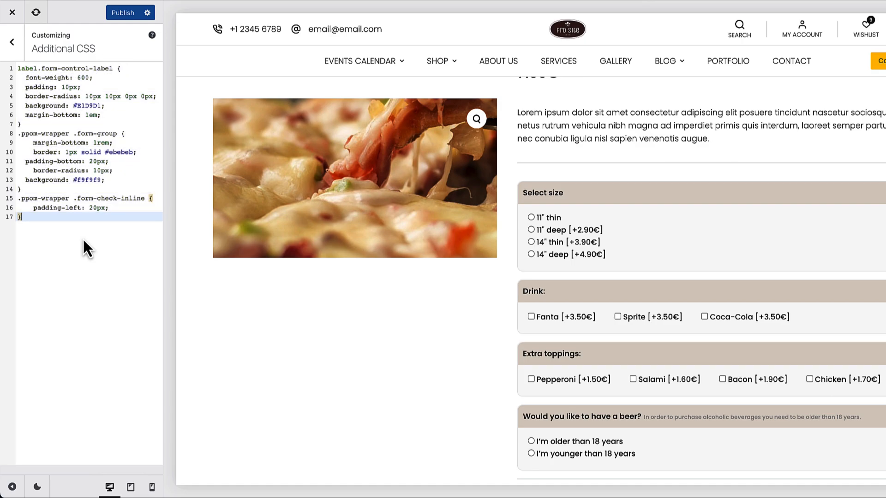